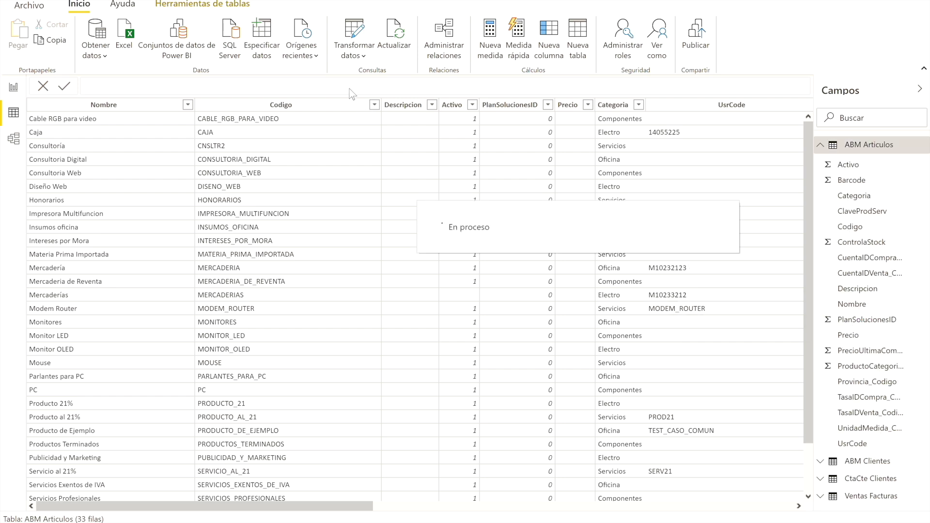
Import the hoja1 sheet from the SALDOS_DE_CLIENTES Excel workbook into the data model
{"action": "left_click", "coordinate": [127, 34]}
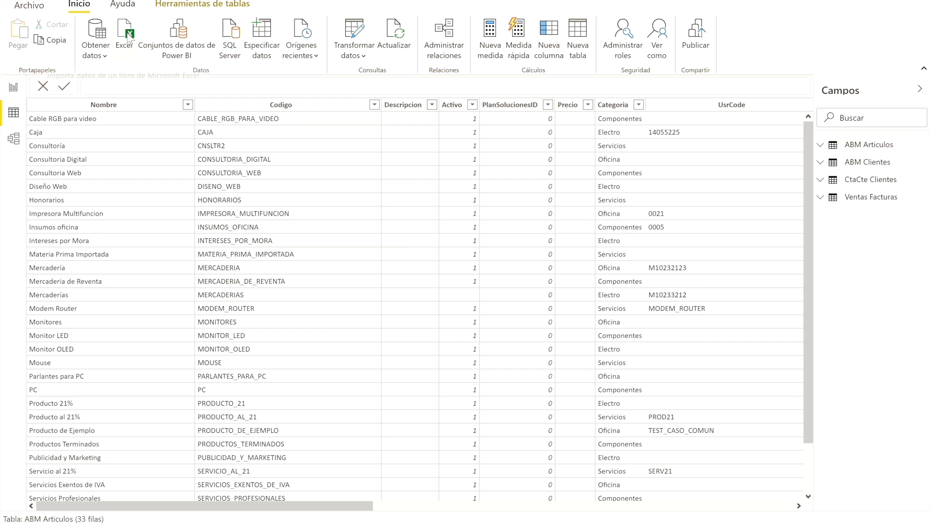
{"action": "left_click", "coordinate": [188, 121]}
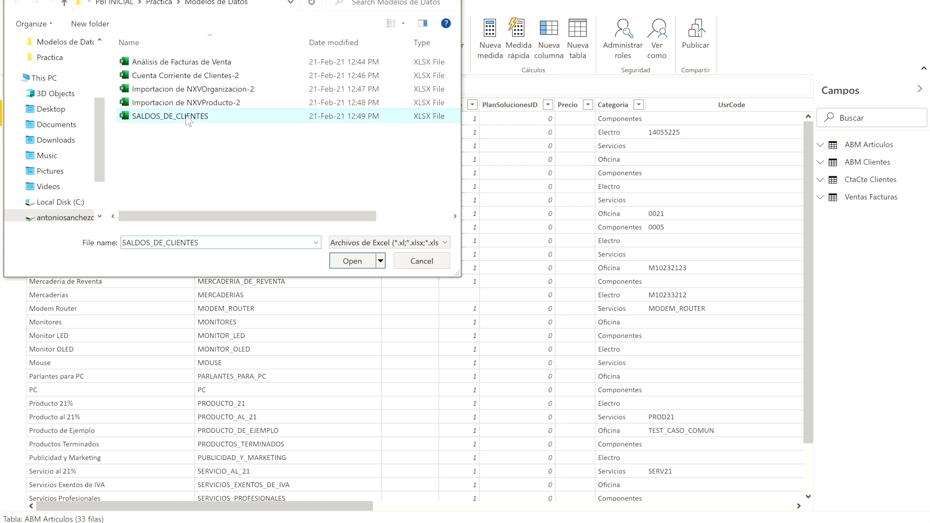
{"action": "left_click", "coordinate": [357, 262]}
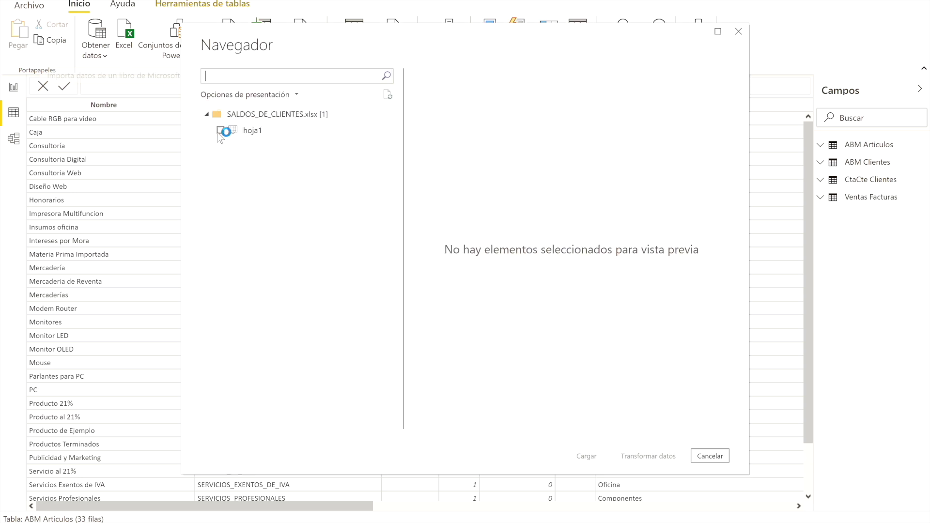
{"action": "left_click", "coordinate": [220, 131]}
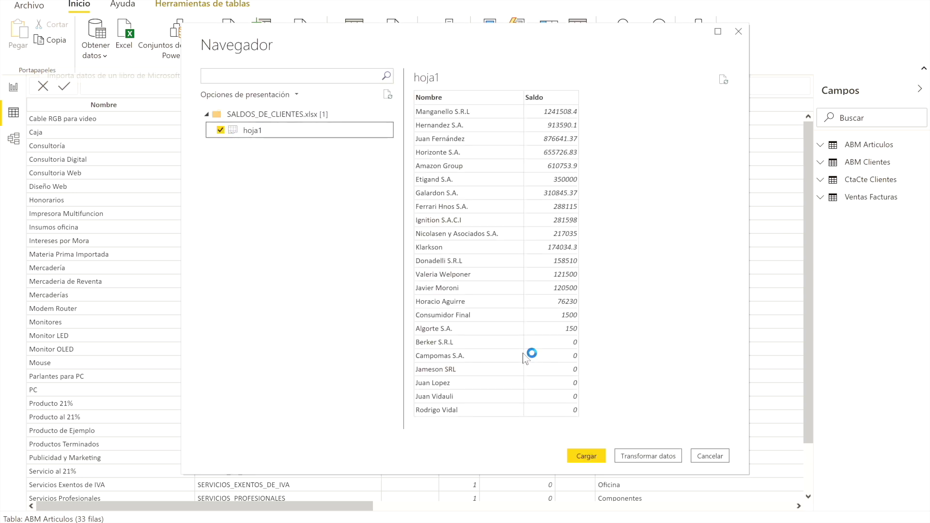
{"action": "left_click", "coordinate": [590, 457]}
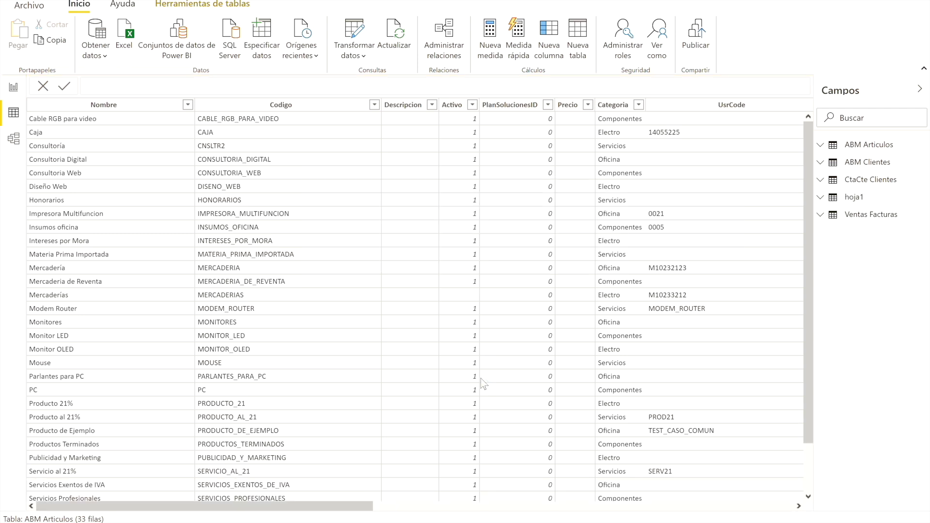
Rename the hoja1 table as "Saldos Clientes"
{"action": "left_click", "coordinate": [914, 198]}
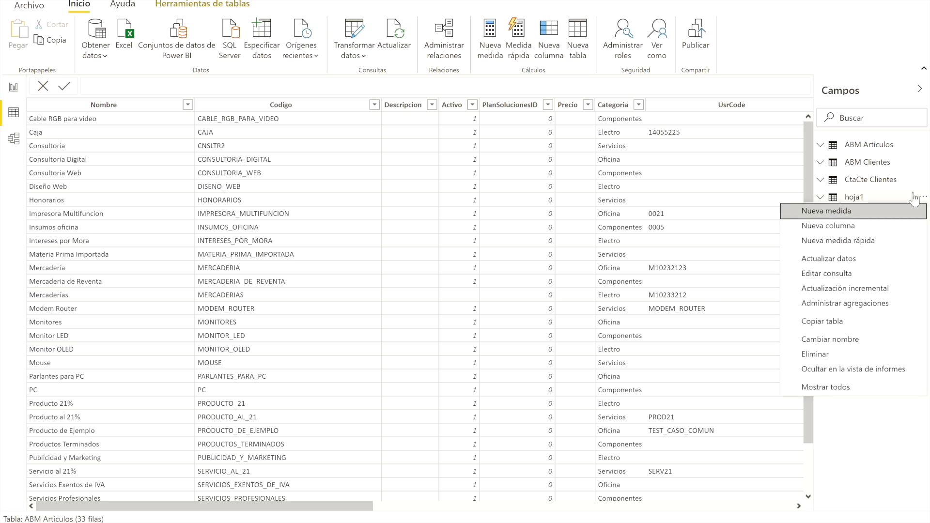
{"action": "left_click", "coordinate": [872, 340]}
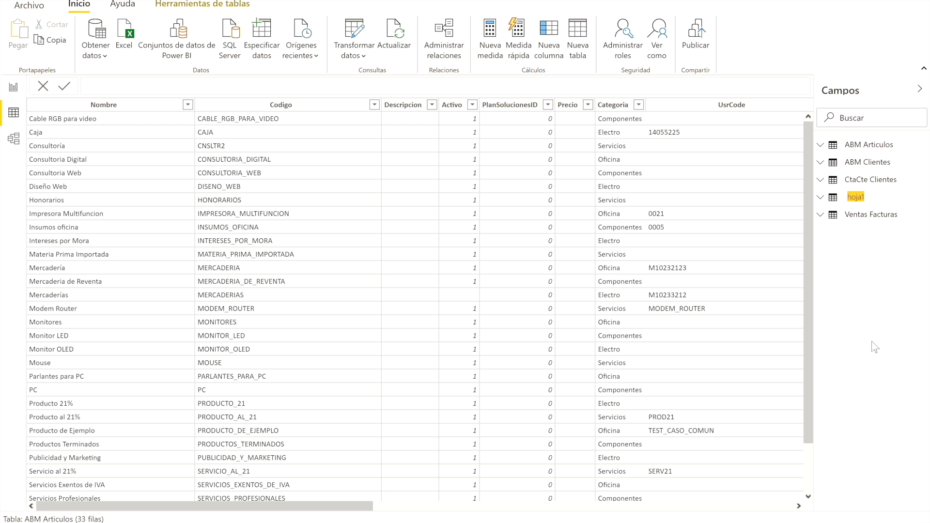
{"action": "type", "text": "Saldos Clientes"}
{"action": "key", "text": "Return"}
Format the Saldo column of the Saldos Clientes table as currency with 2 decimal places
{"action": "left_click", "coordinate": [865, 197]}
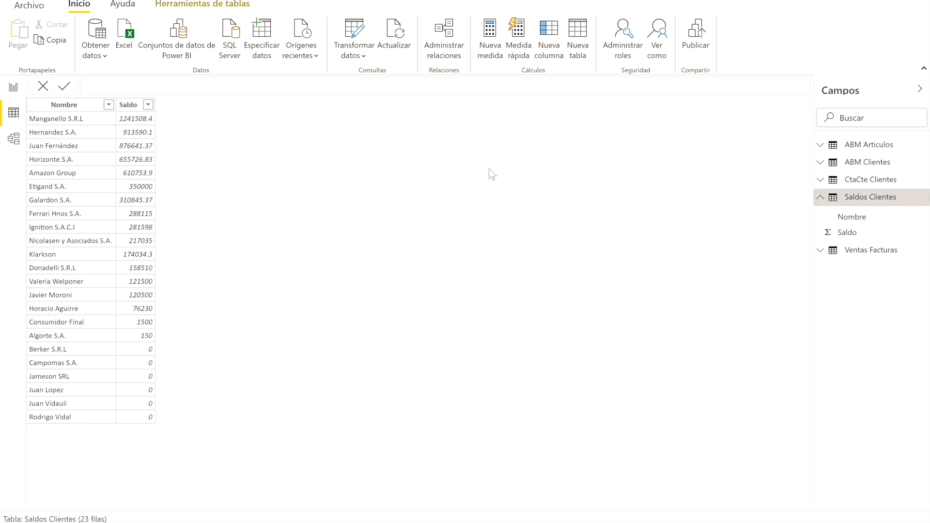
{"action": "left_click", "coordinate": [128, 106]}
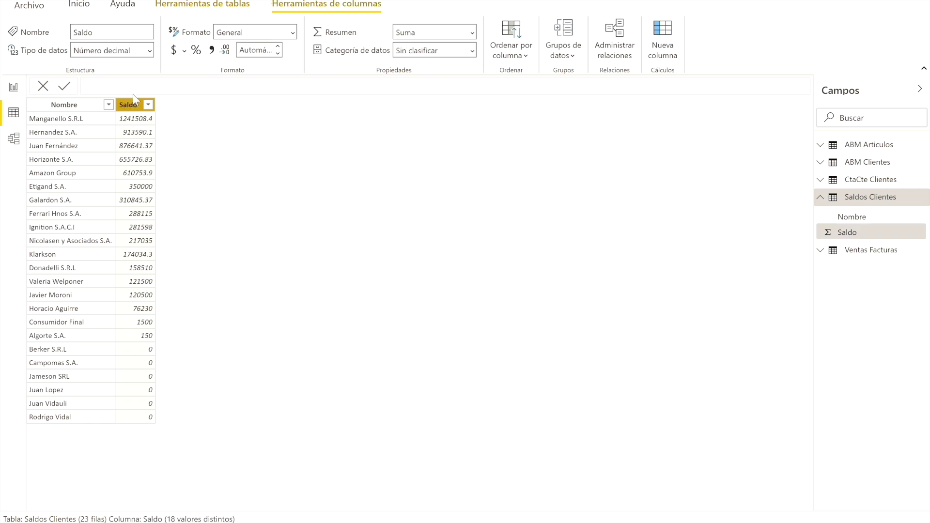
{"action": "left_click", "coordinate": [175, 50]}
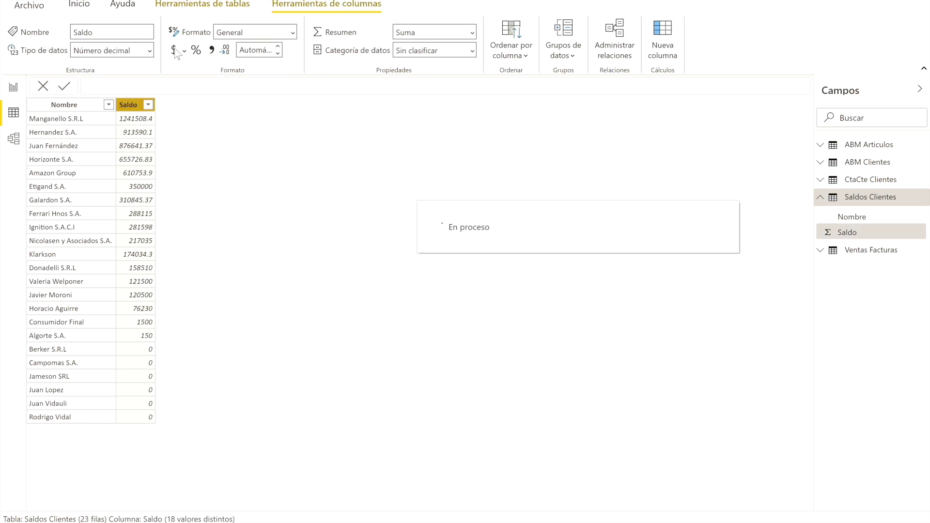
{"action": "left_click", "coordinate": [249, 47]}
{"action": "type", "text": "2"}
{"action": "key", "text": "Return"}
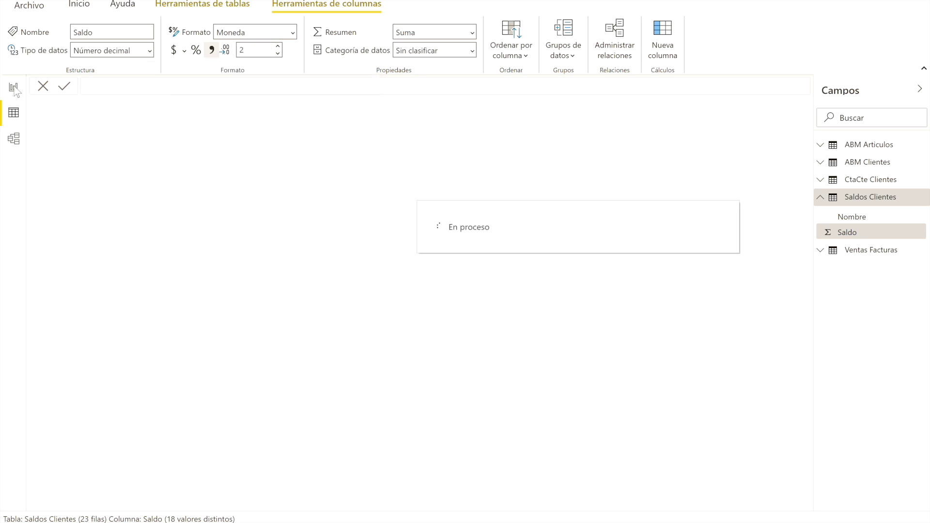
Examine the fields of the ABM Articulos and ABM Clientes tables and the relationships in the model diagram
{"action": "left_click", "coordinate": [14, 88]}
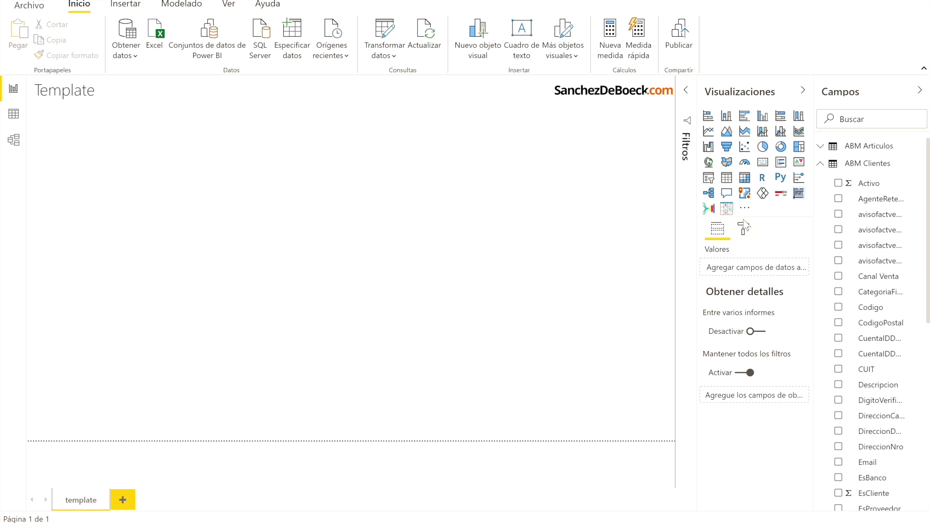
{"action": "left_click", "coordinate": [821, 166]}
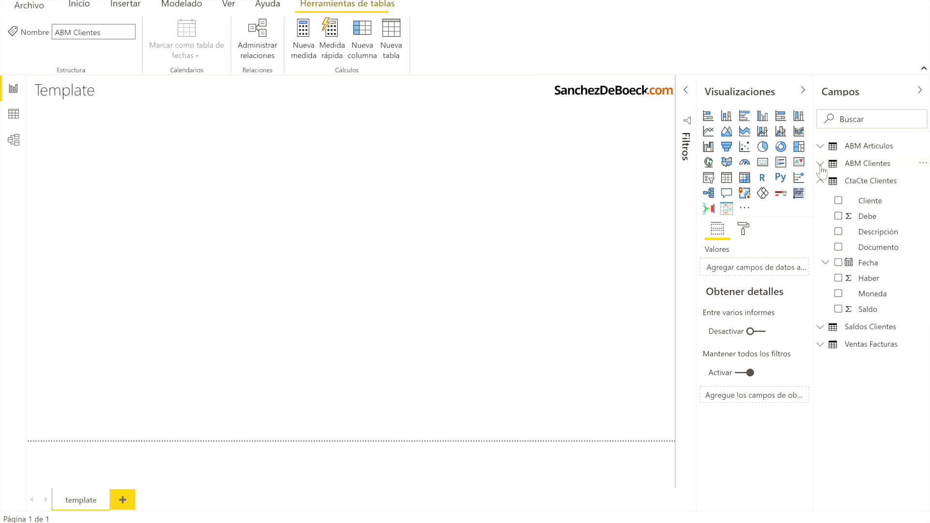
{"action": "left_click", "coordinate": [820, 182]}
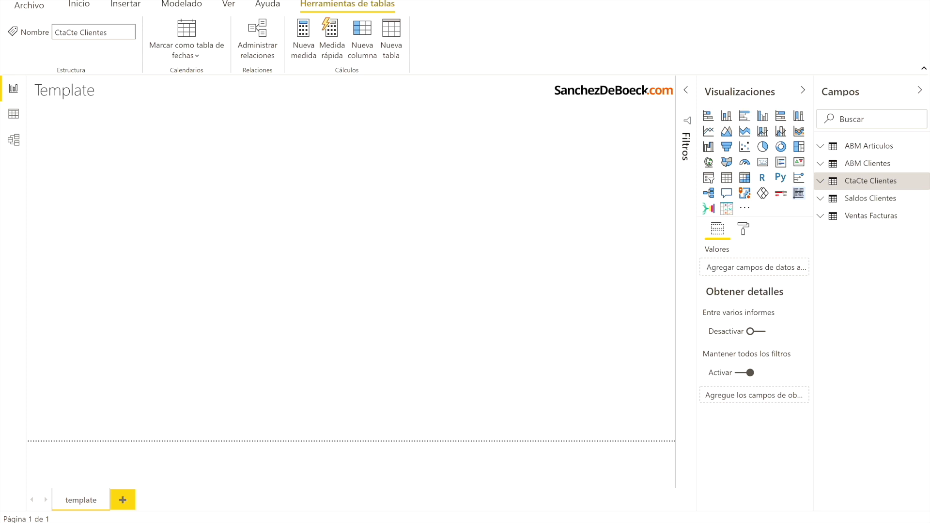
{"action": "left_click", "coordinate": [824, 150]}
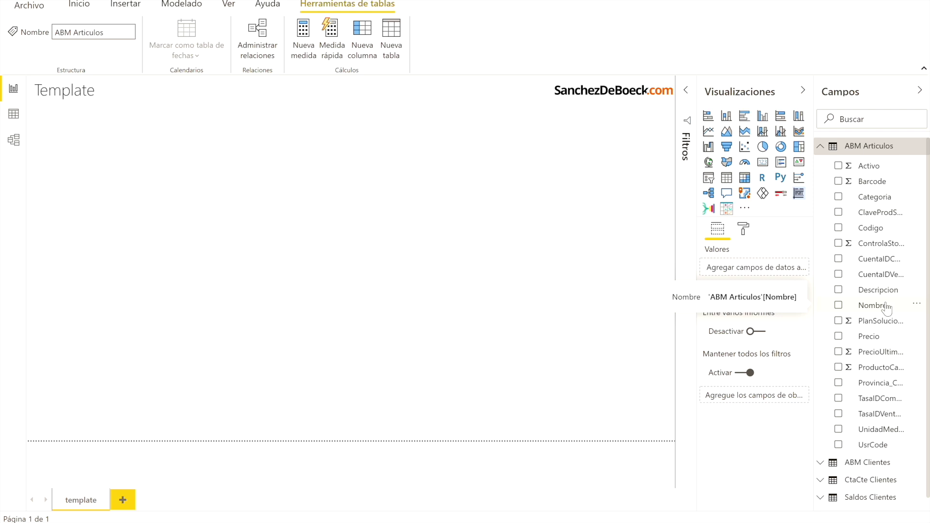
{"action": "scroll", "coordinate": [872, 418], "scroll_direction": "down", "scroll_amount": 1}
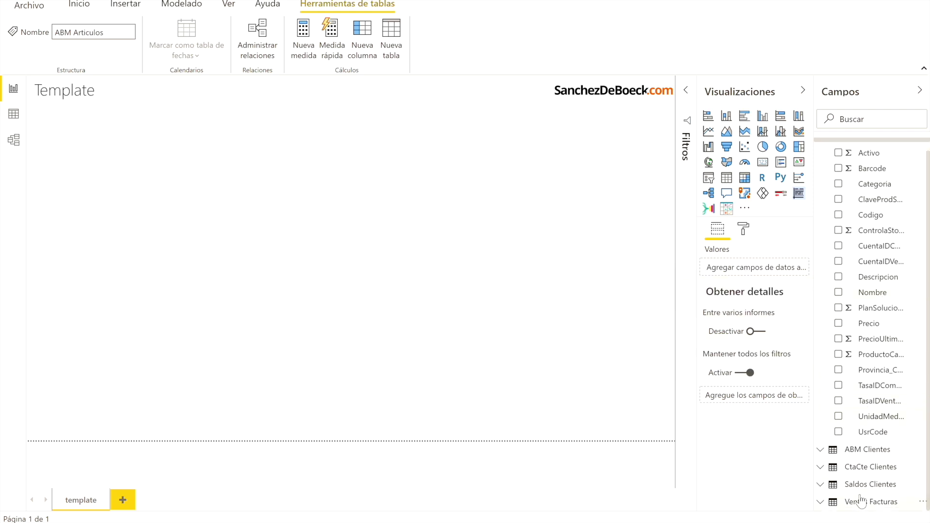
{"action": "mouse_move", "coordinate": [875, 490]}
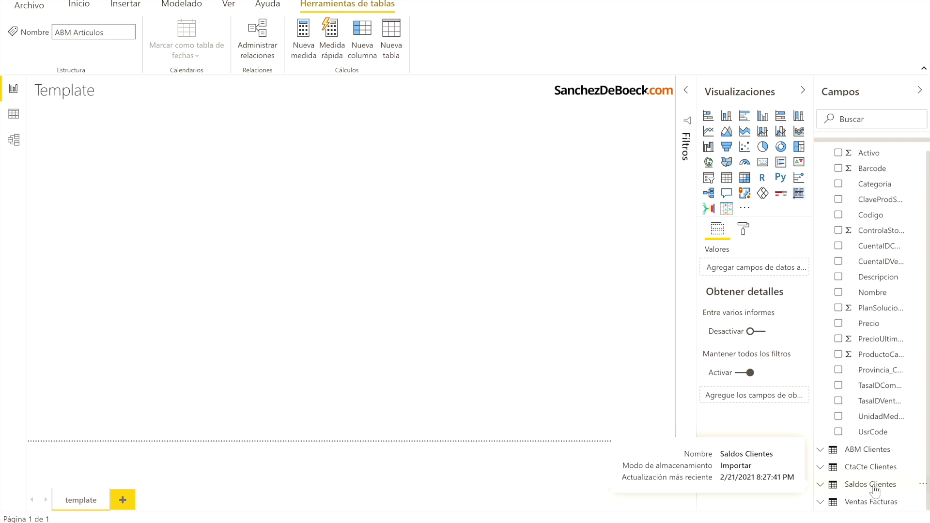
{"action": "left_click", "coordinate": [822, 450]}
{"action": "scroll", "coordinate": [867, 436], "scroll_direction": "down", "scroll_amount": 4}
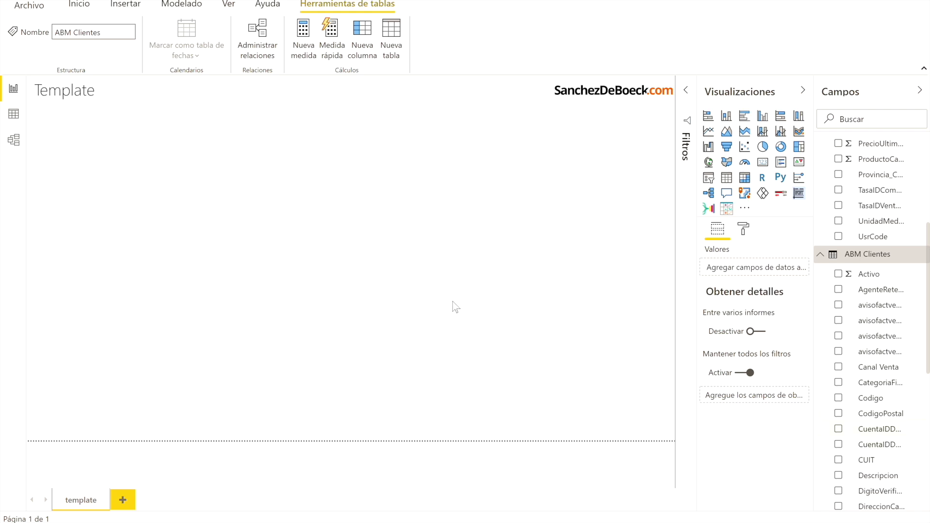
{"action": "left_click", "coordinate": [13, 142]}
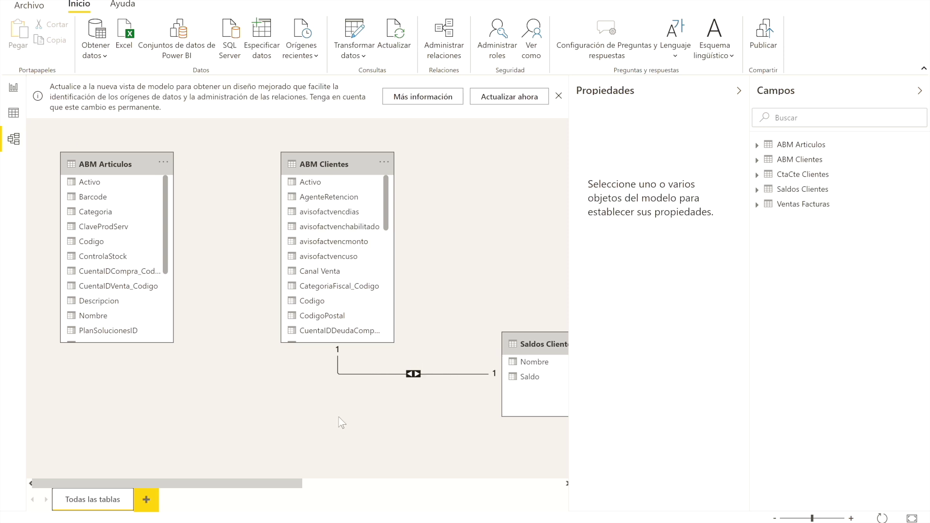
Delete the existing relationship between Saldos Clientes (Nombre) and ABM Clientes (Nombre)
{"action": "left_click", "coordinate": [12, 88]}
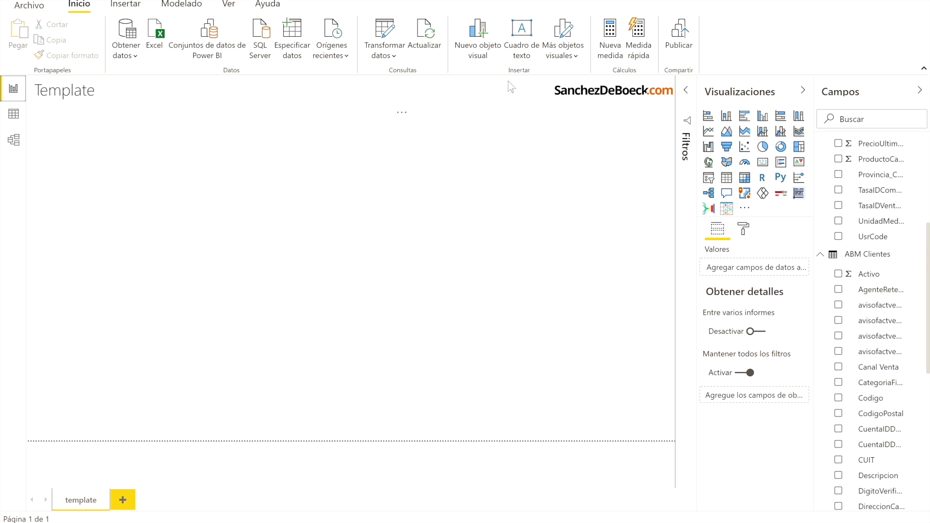
{"action": "left_click", "coordinate": [180, 5]}
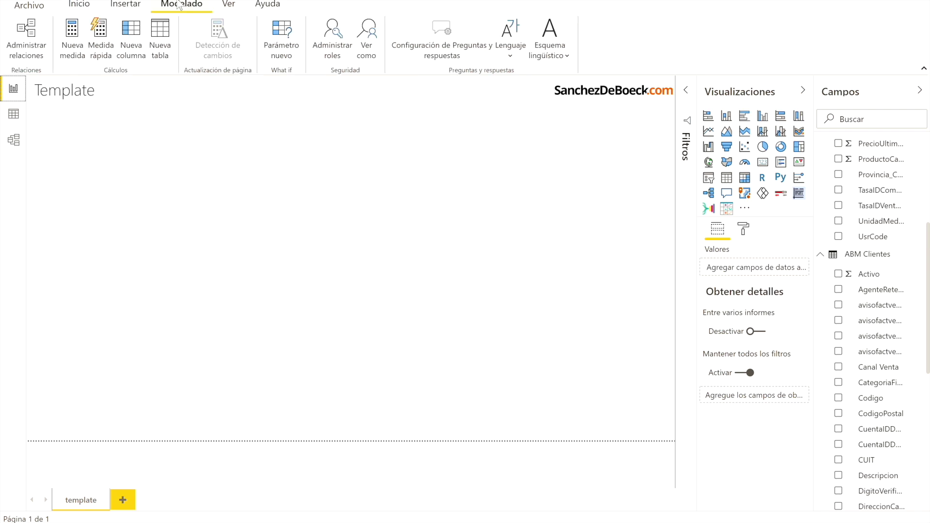
{"action": "left_click", "coordinate": [26, 39]}
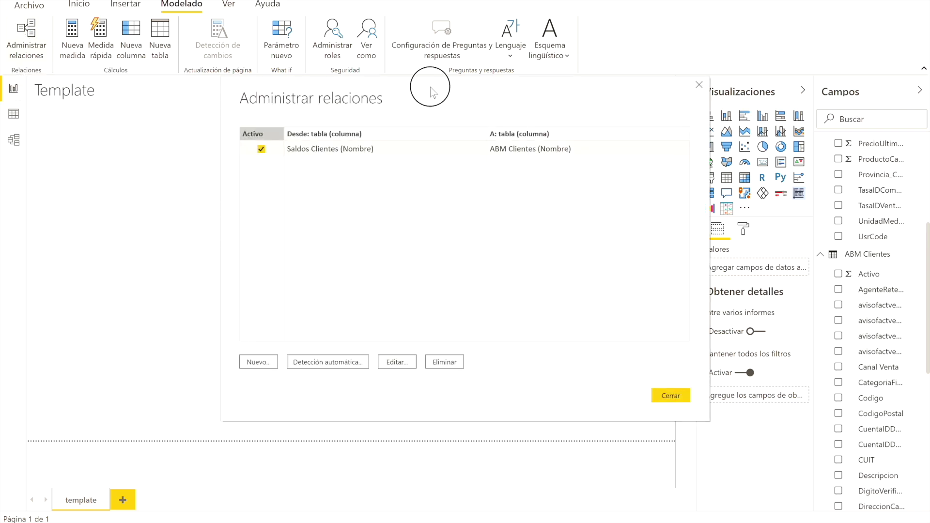
{"action": "left_click_drag", "start_coordinate": [430, 87], "coordinate": [390, 87]}
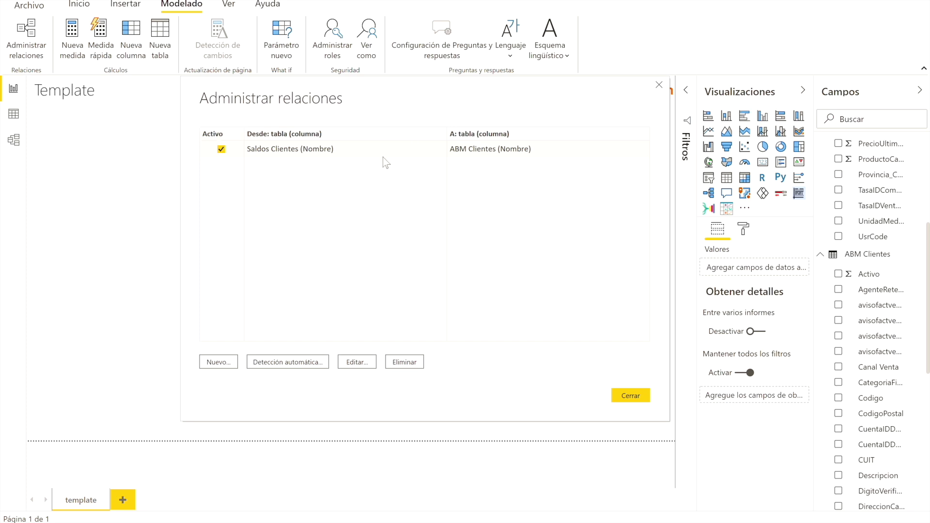
{"action": "left_click", "coordinate": [393, 364]}
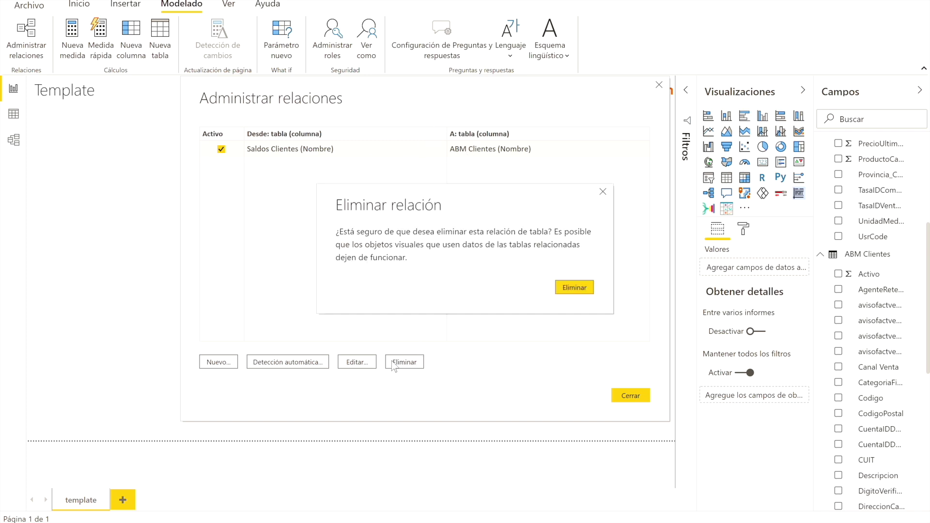
{"action": "left_click", "coordinate": [575, 288]}
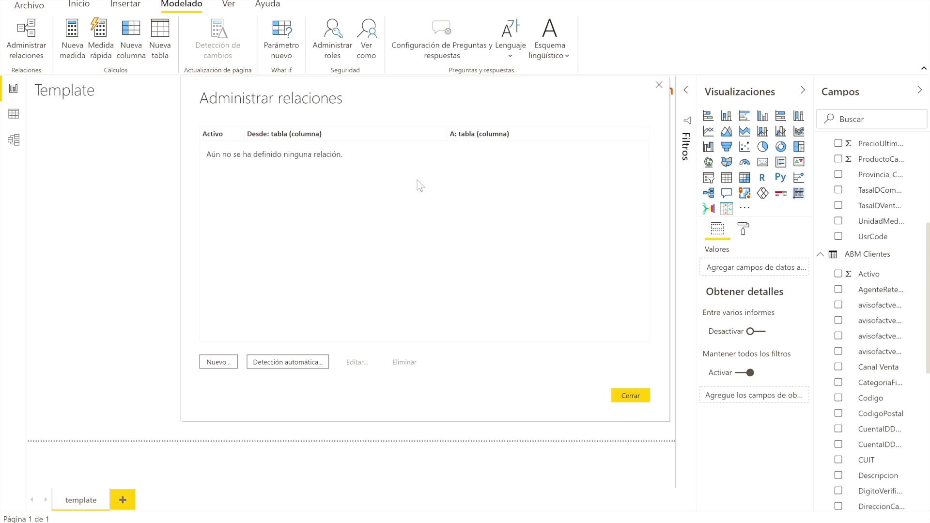
Create a relationship between the Codigo column of ABM Clientes and the Cliente column of Ventas Facturas
{"action": "left_click", "coordinate": [217, 363]}
{"action": "left_click", "coordinate": [451, 135]}
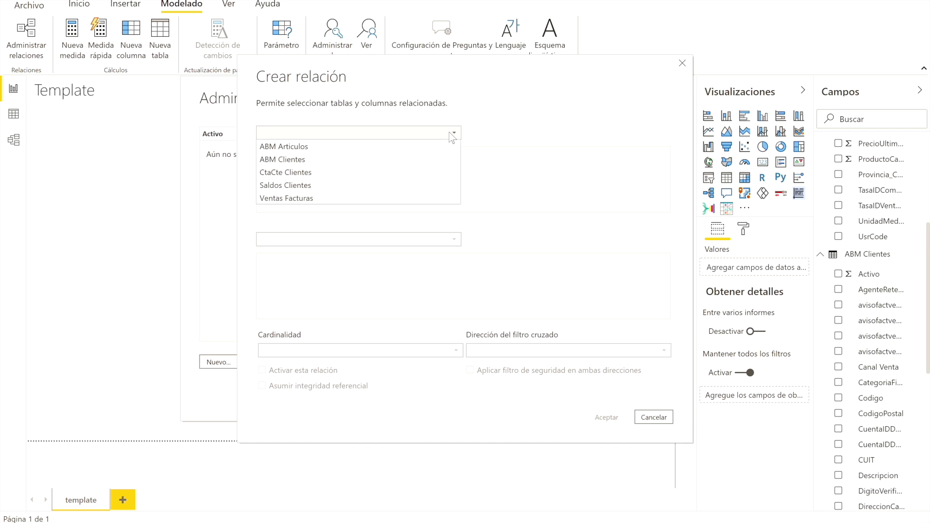
{"action": "left_click", "coordinate": [401, 159]}
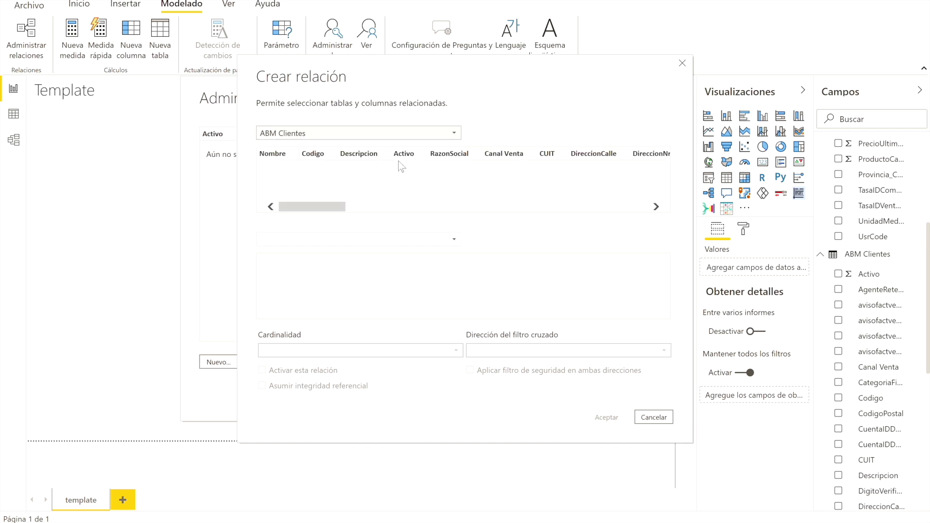
{"action": "left_click", "coordinate": [454, 241]}
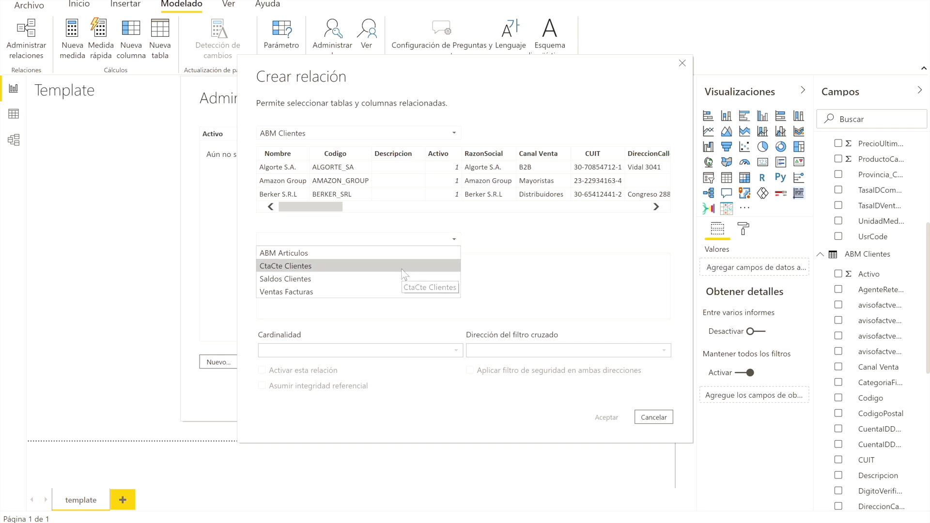
{"action": "left_click", "coordinate": [378, 293]}
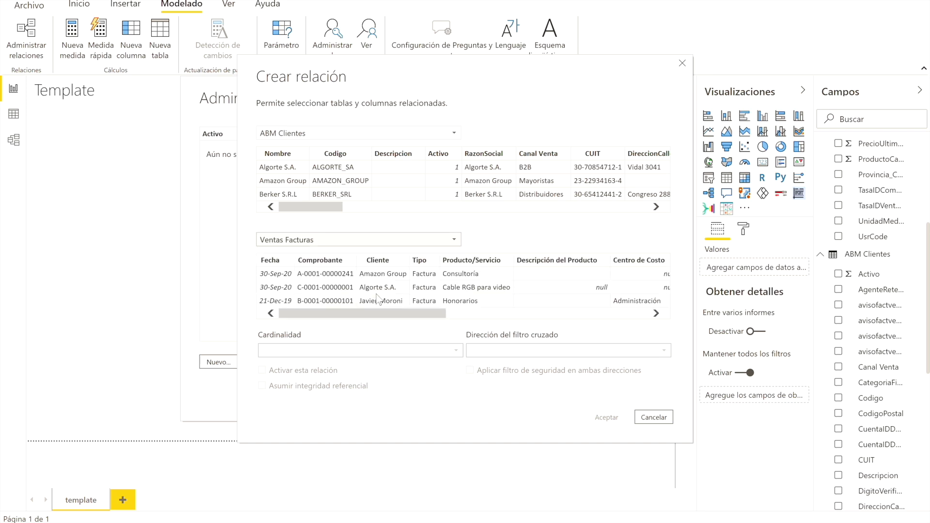
{"action": "left_click", "coordinate": [387, 265]}
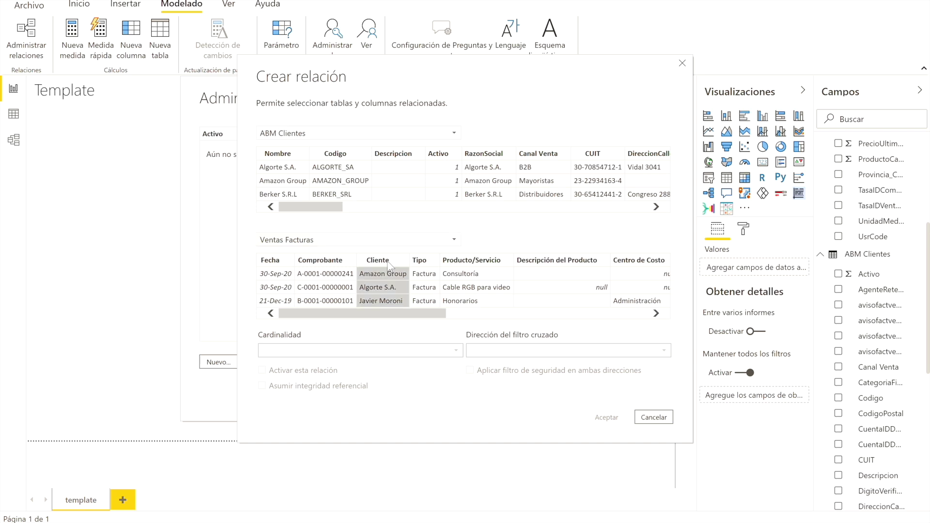
{"action": "left_click", "coordinate": [334, 154]}
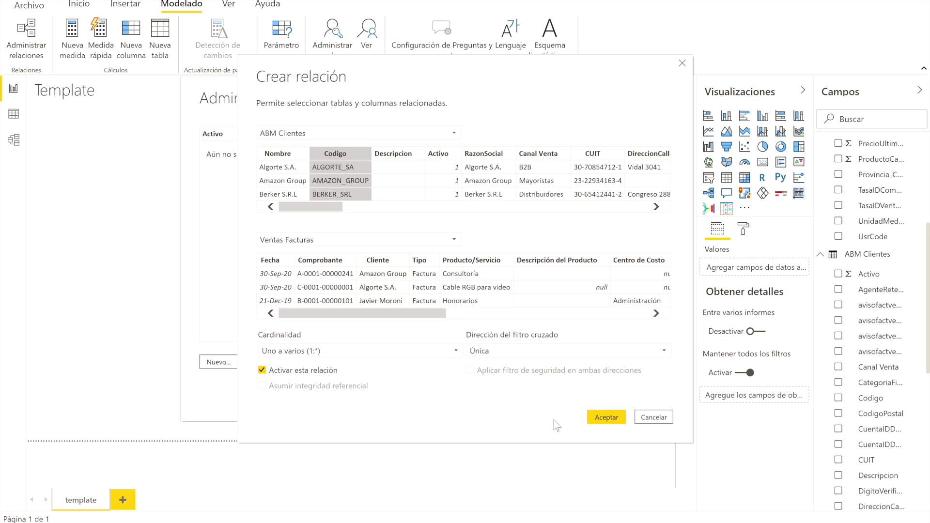
{"action": "left_click", "coordinate": [606, 417]}
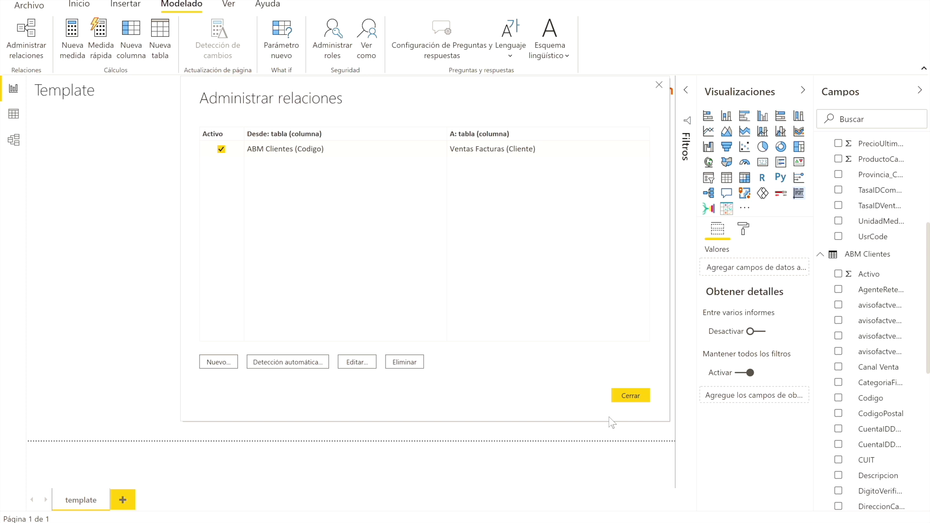
Create a relationship between the Codigo column of ABM Clientes and the Cliente column of CtaCte Clientes
{"action": "left_click", "coordinate": [218, 363]}
{"action": "left_click", "coordinate": [454, 135]}
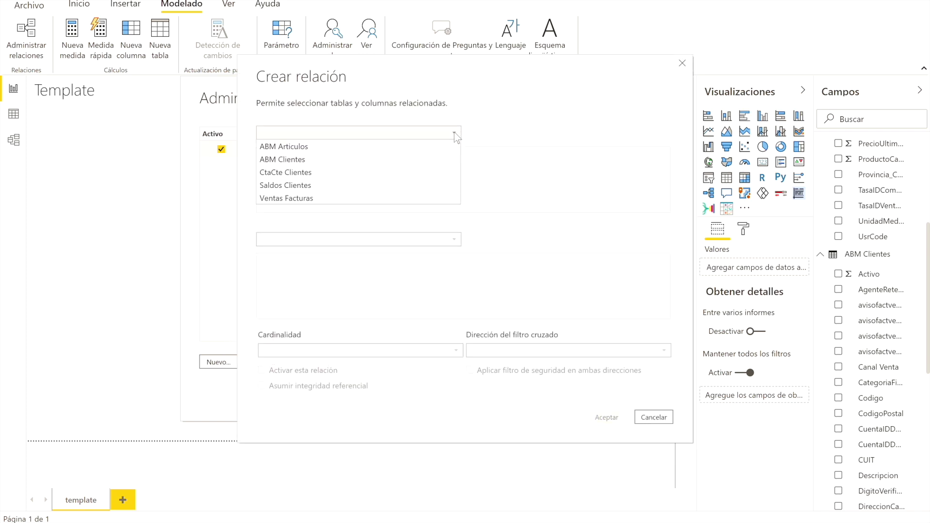
{"action": "left_click", "coordinate": [408, 163]}
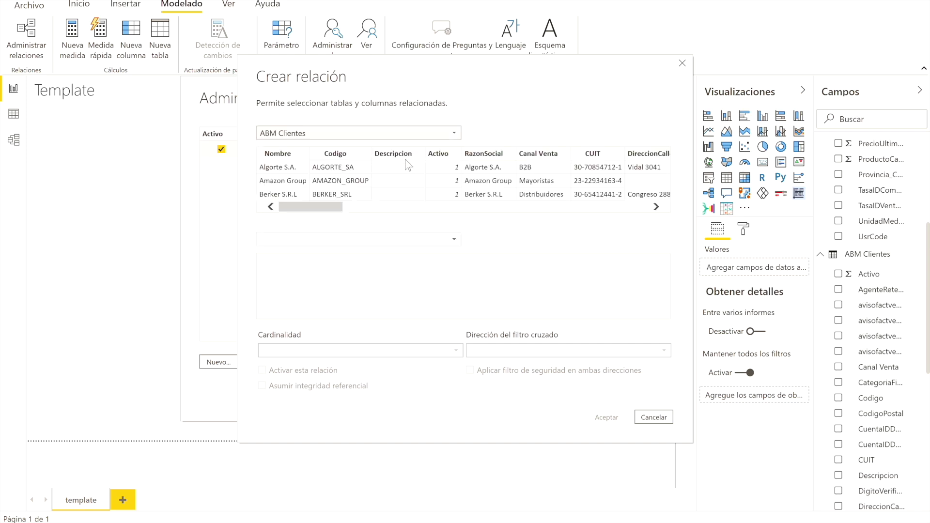
{"action": "left_click", "coordinate": [454, 239]}
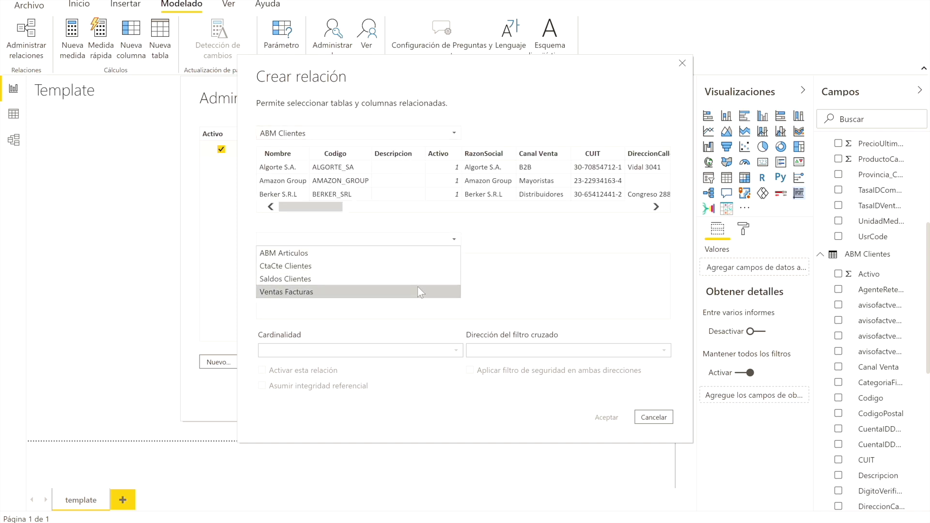
{"action": "left_click", "coordinate": [410, 262]}
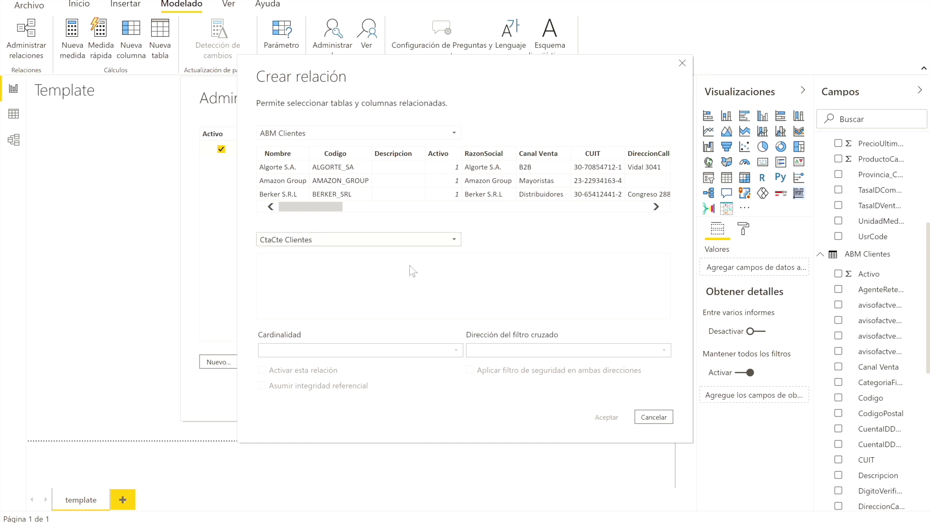
{"action": "left_click", "coordinate": [331, 154]}
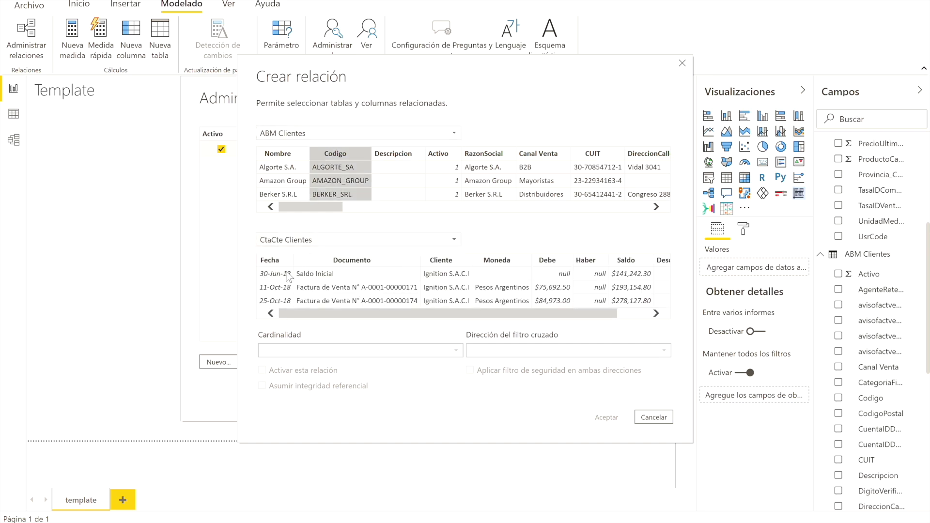
{"action": "left_click", "coordinate": [458, 265]}
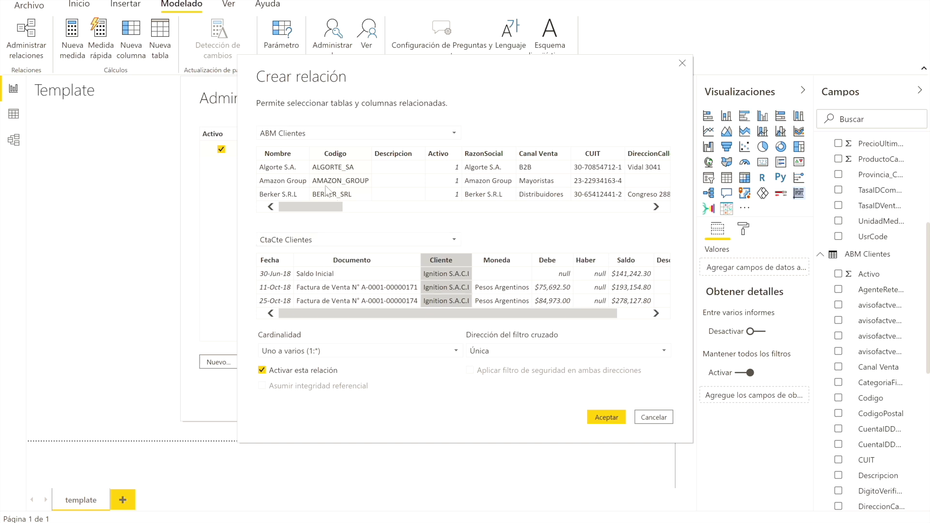
{"action": "left_click", "coordinate": [603, 417]}
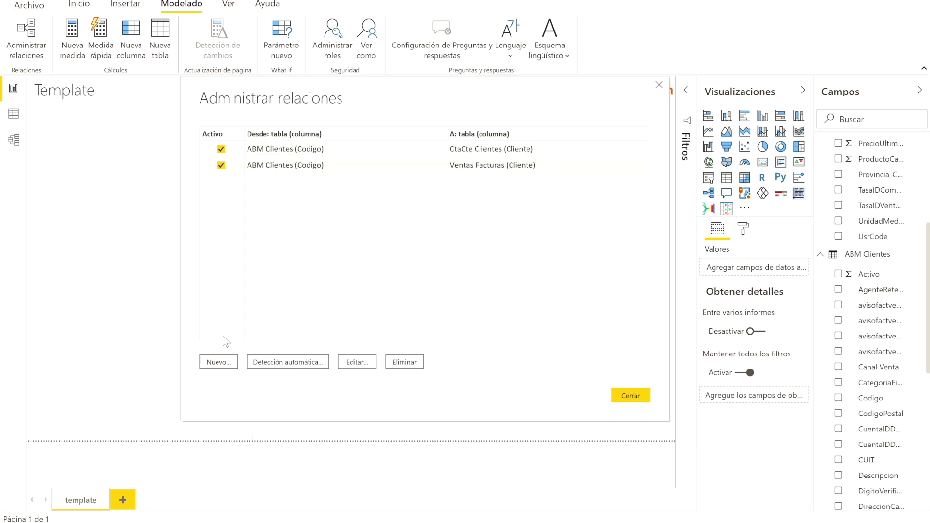
Create a relationship between the Nombre column of ABM Clientes and the Nombre column of Saldos Clientes
{"action": "left_click", "coordinate": [220, 366]}
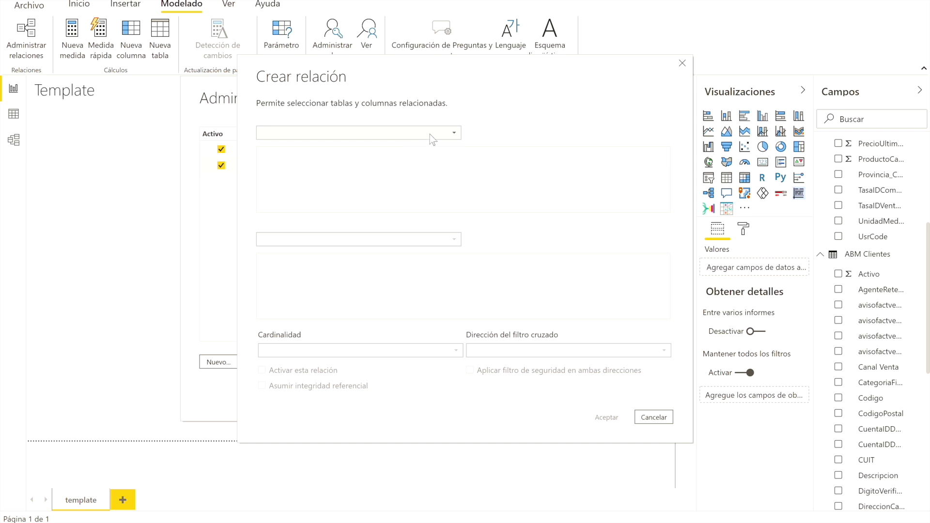
{"action": "left_click", "coordinate": [458, 133]}
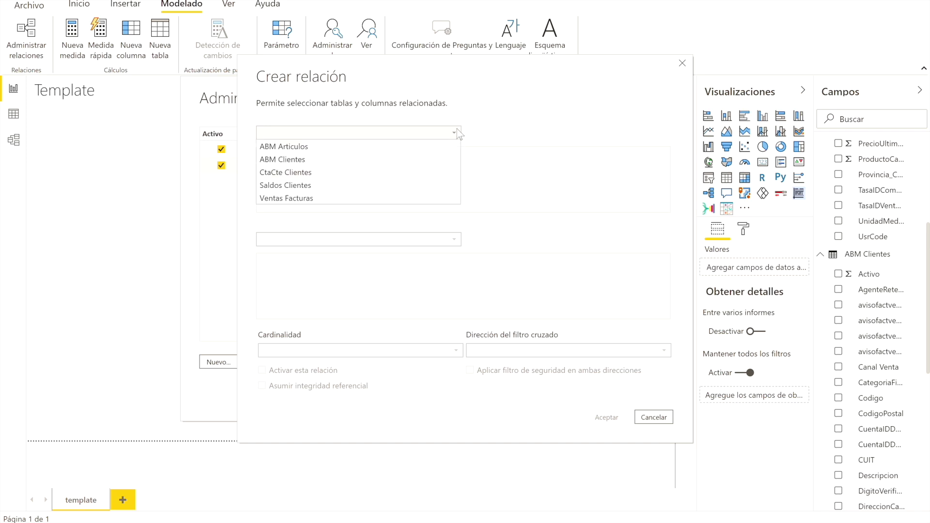
{"action": "left_click", "coordinate": [348, 159]}
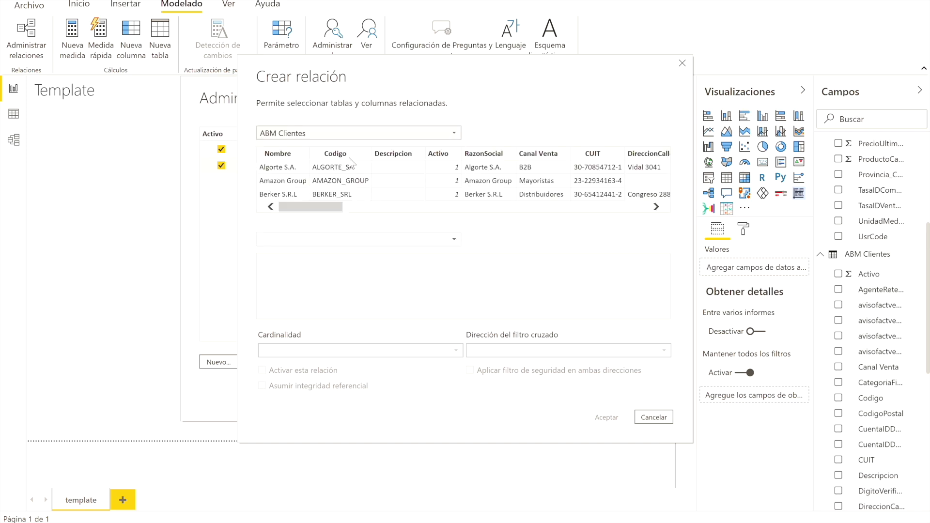
{"action": "left_click", "coordinate": [444, 239]}
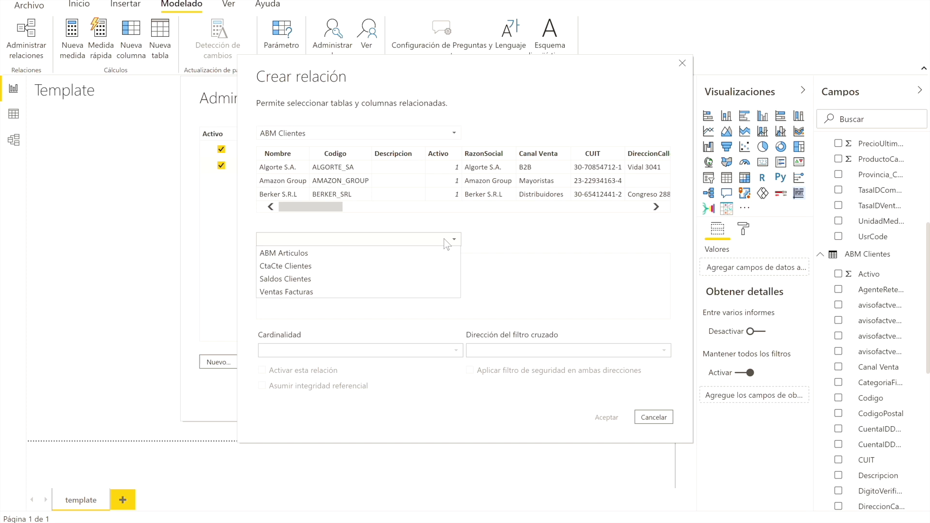
{"action": "left_click", "coordinate": [351, 279]}
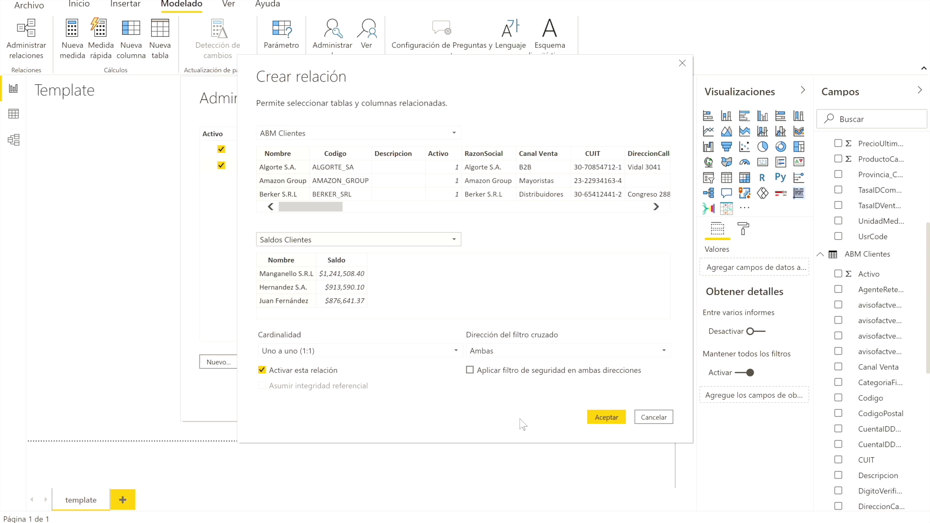
{"action": "left_click", "coordinate": [606, 417]}
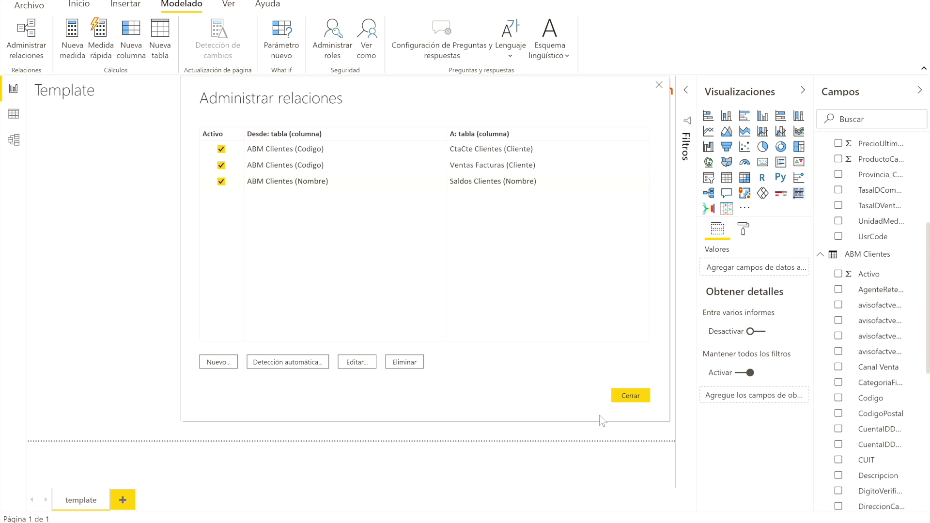
Create a relationship between Nombre in ABM Articulos and Producto/Servicio in Ventas Facturas, and close the relationship manager
{"action": "left_click", "coordinate": [216, 364]}
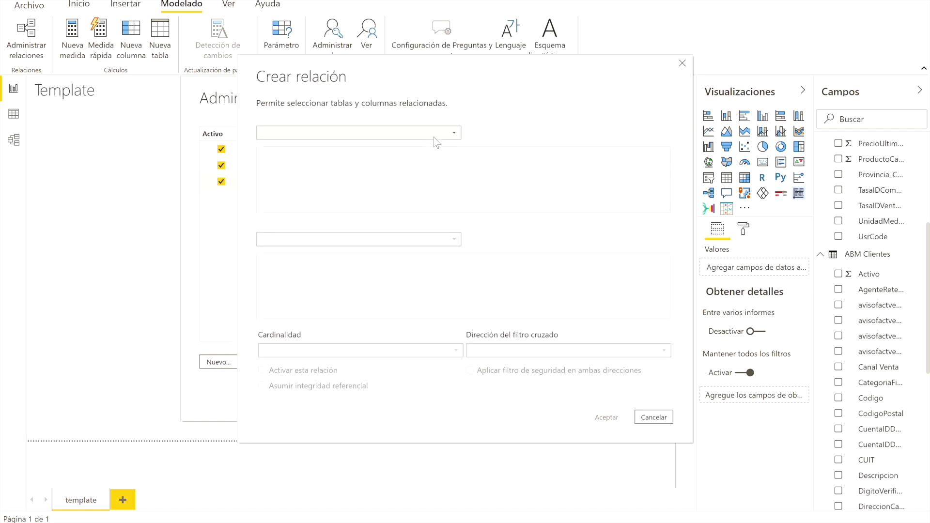
{"action": "left_click", "coordinate": [454, 129]}
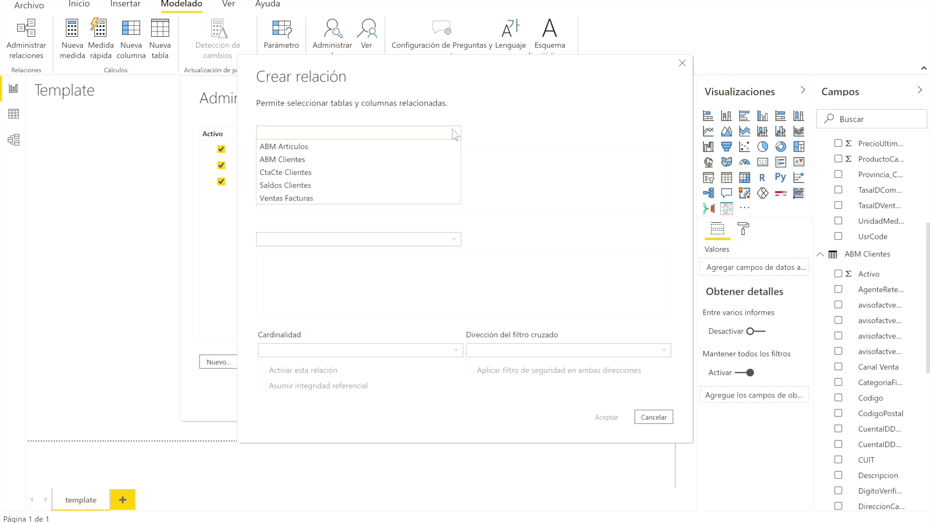
{"action": "left_click", "coordinate": [345, 149]}
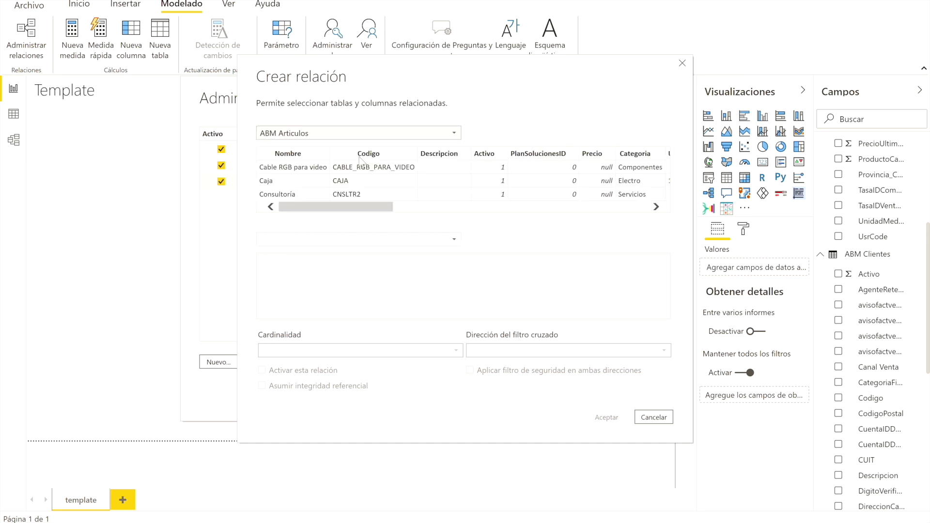
{"action": "left_click", "coordinate": [450, 240]}
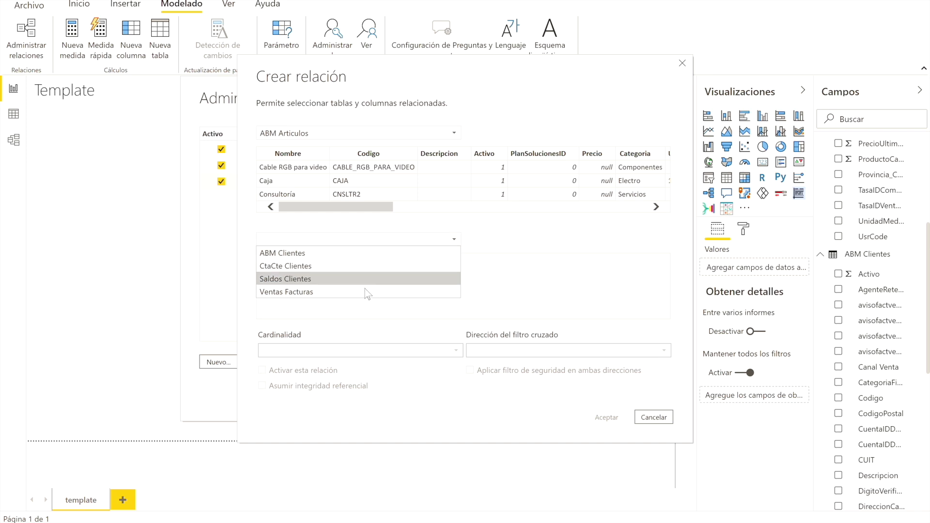
{"action": "left_click", "coordinate": [340, 290]}
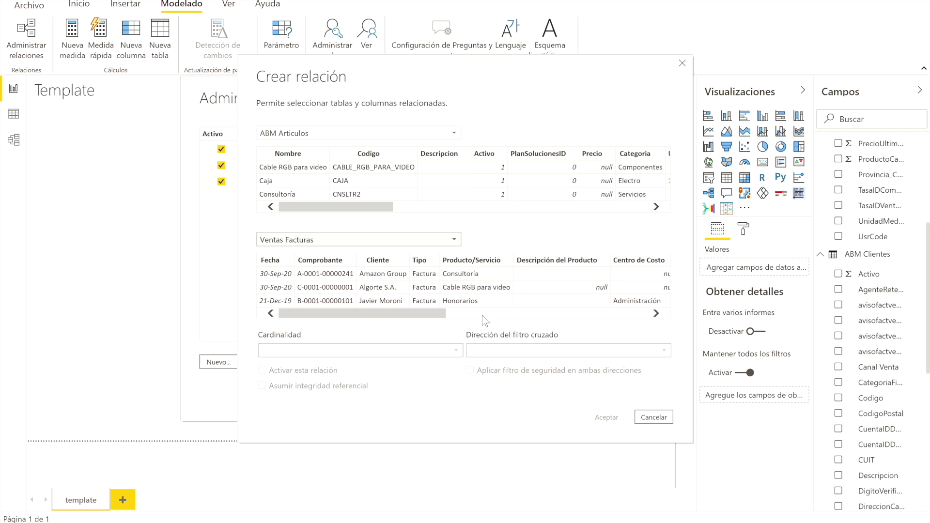
{"action": "left_click", "coordinate": [470, 262]}
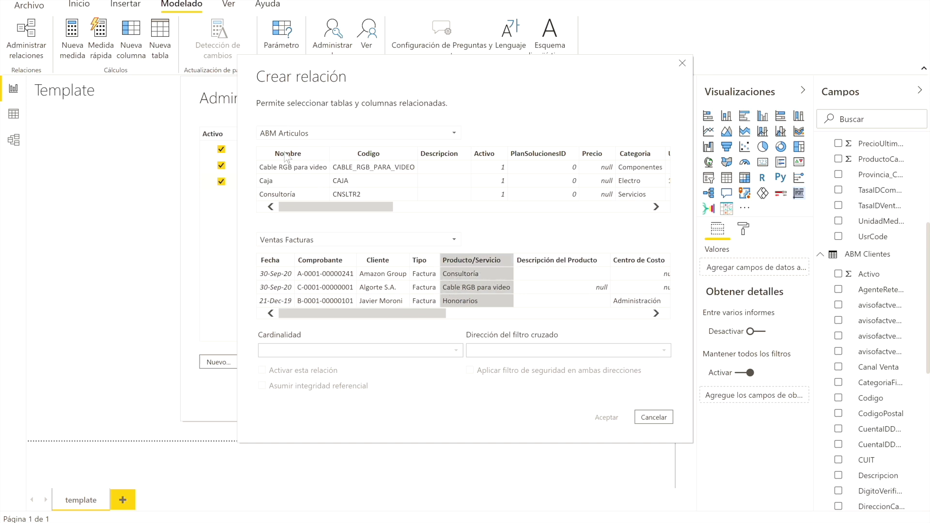
{"action": "left_click", "coordinate": [288, 154]}
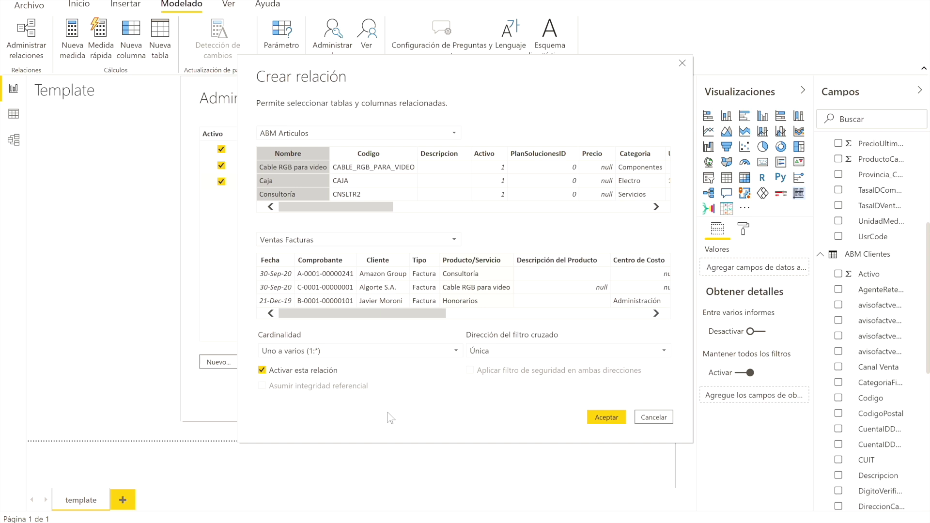
{"action": "left_click", "coordinate": [606, 417]}
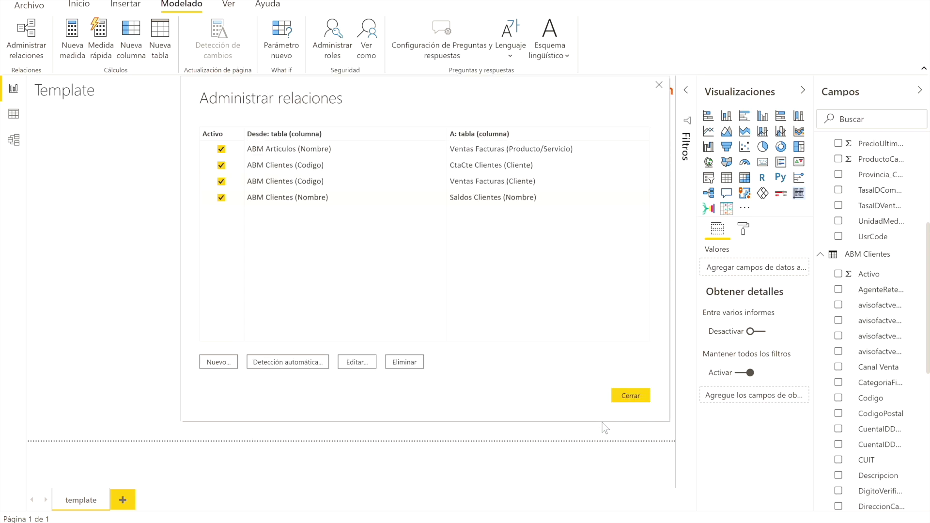
{"action": "left_click", "coordinate": [633, 393]}
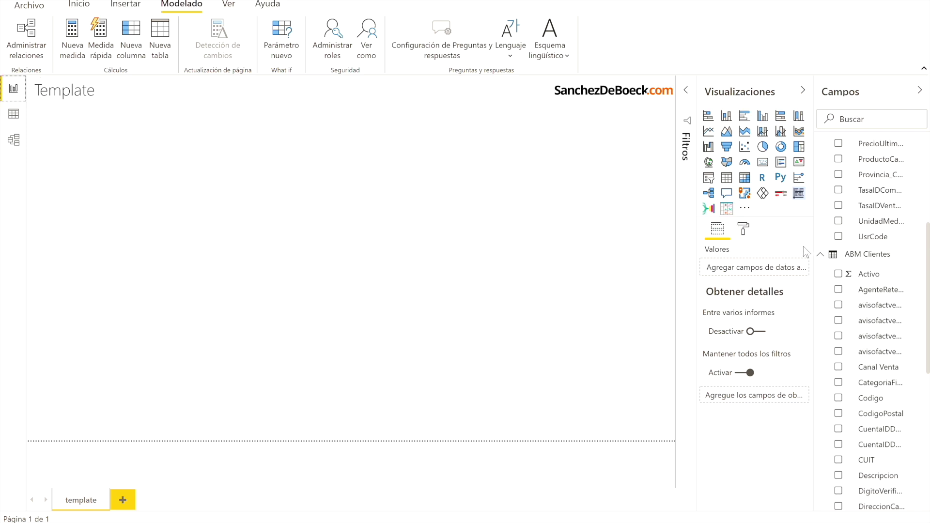
Collapse the field lists of the ABM Clientes and ABM Articulos tables and save the report
{"action": "left_click", "coordinate": [820, 256]}
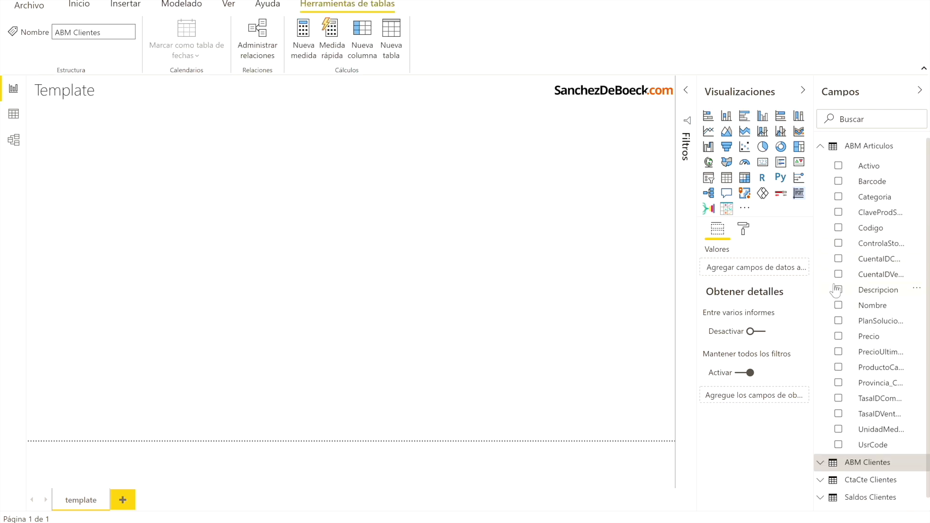
{"action": "left_click", "coordinate": [820, 146]}
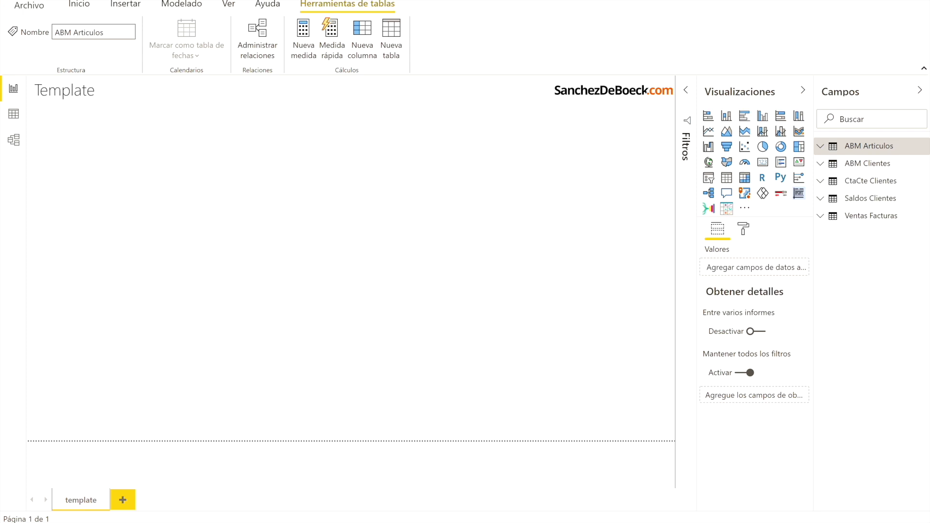
{"action": "key", "text": "ctrl+s"}
Display the data of the CtaCte Clientes table
{"action": "left_click", "coordinate": [15, 122]}
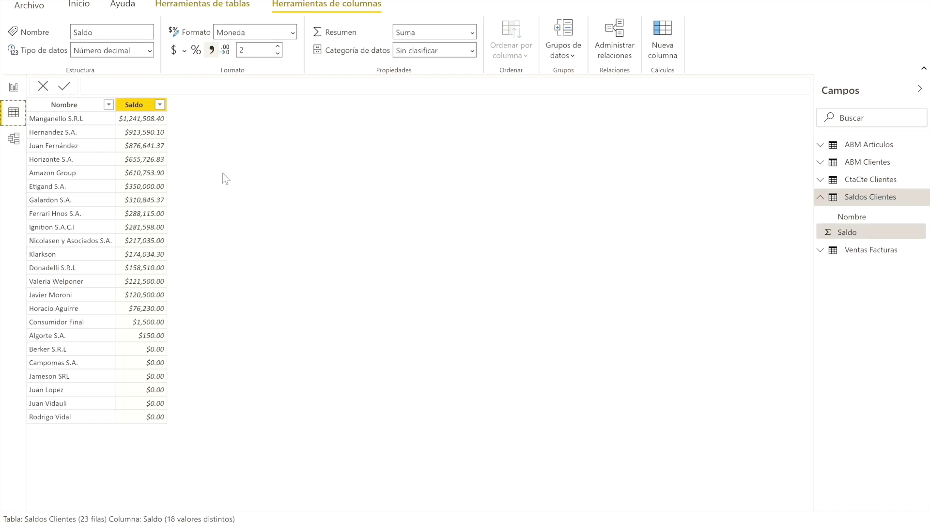
{"action": "left_click", "coordinate": [14, 88]}
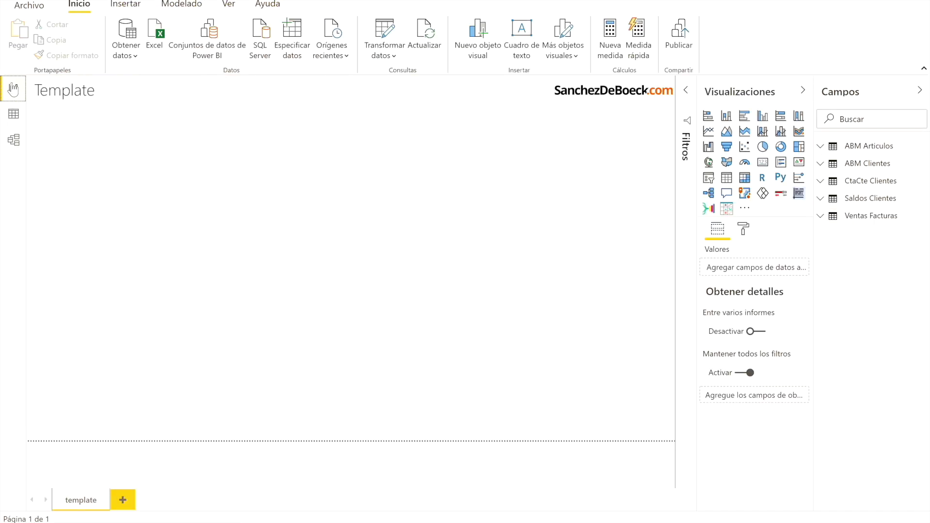
{"action": "left_click", "coordinate": [13, 122]}
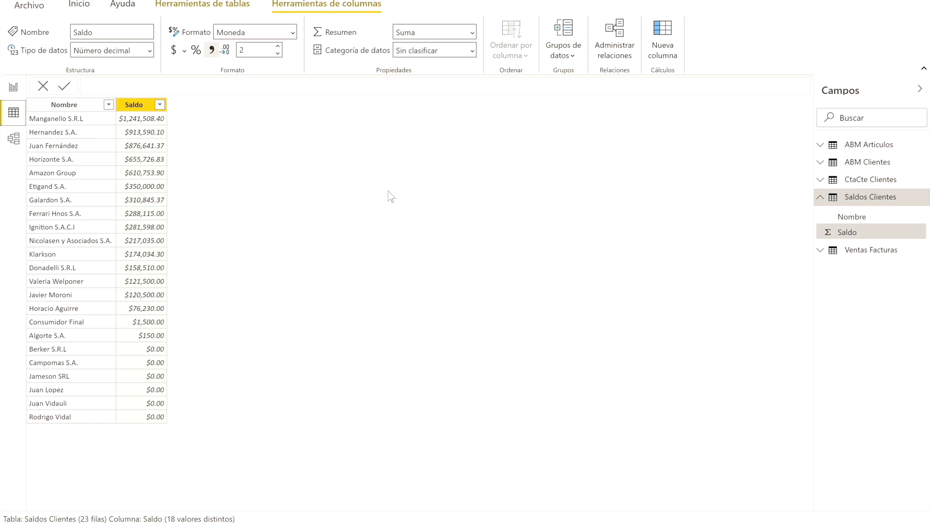
{"action": "left_click", "coordinate": [843, 182]}
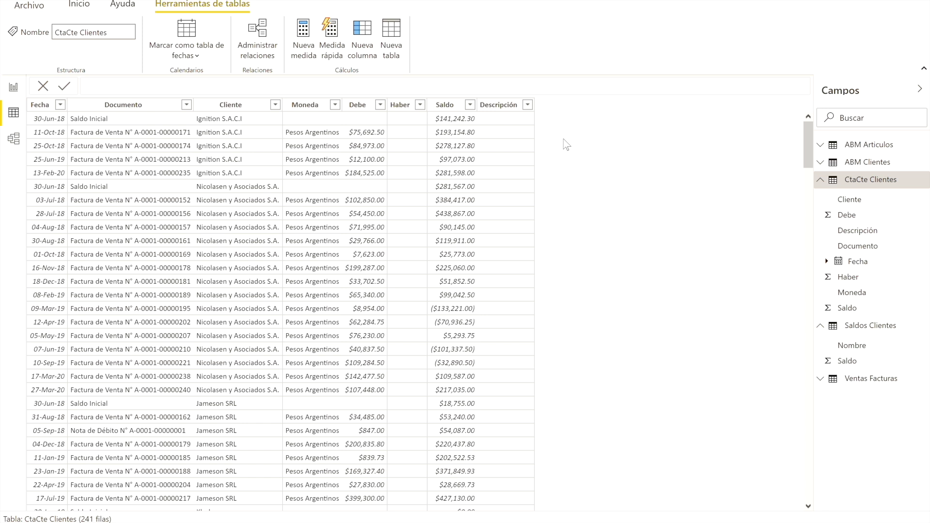
Add a calculated column Saldo2 to the CtaCte Clientes table with the formula 'CtaCte Clientes'[Debe]-'CtaCte Clientes'[Haber]
{"action": "left_click", "coordinate": [362, 32]}
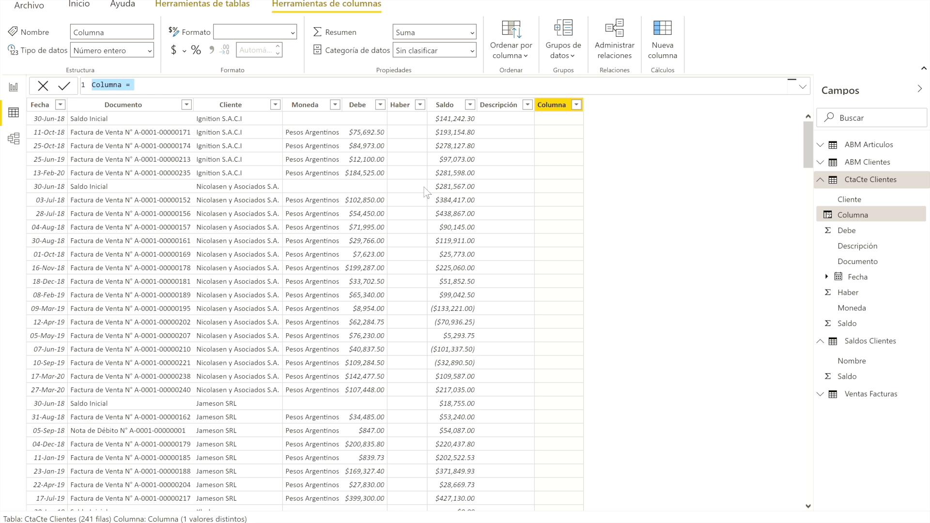
{"action": "type", "text": "Saldo"}
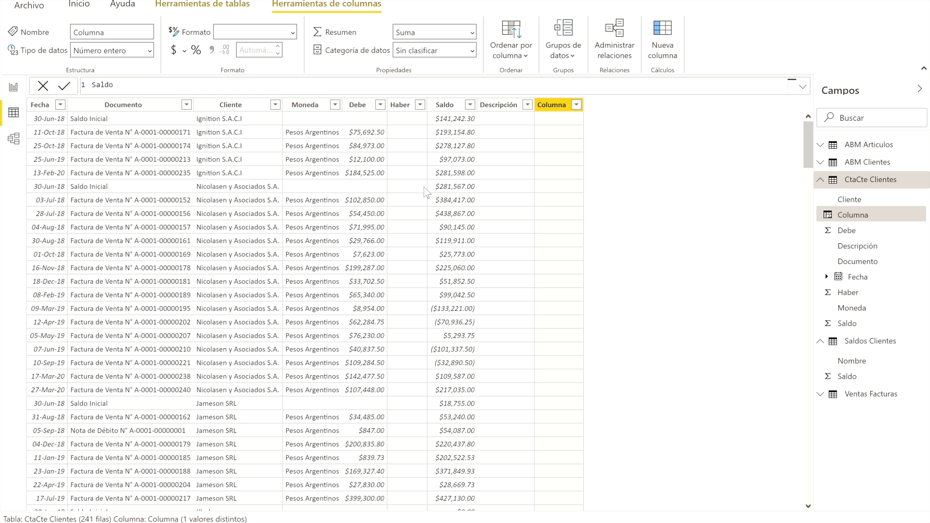
{"action": "type", "text": "2 ="}
{"action": "type", "text": "c"}
{"action": "key", "text": "BackSpace"}
{"action": "type", "text": "deb"}
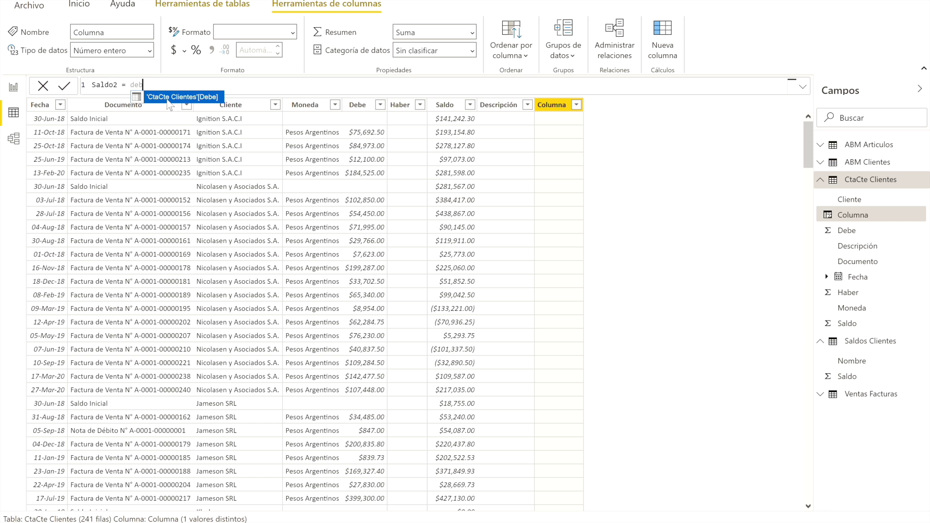
{"action": "left_click", "coordinate": [202, 99]}
{"action": "type", "text": "-"}
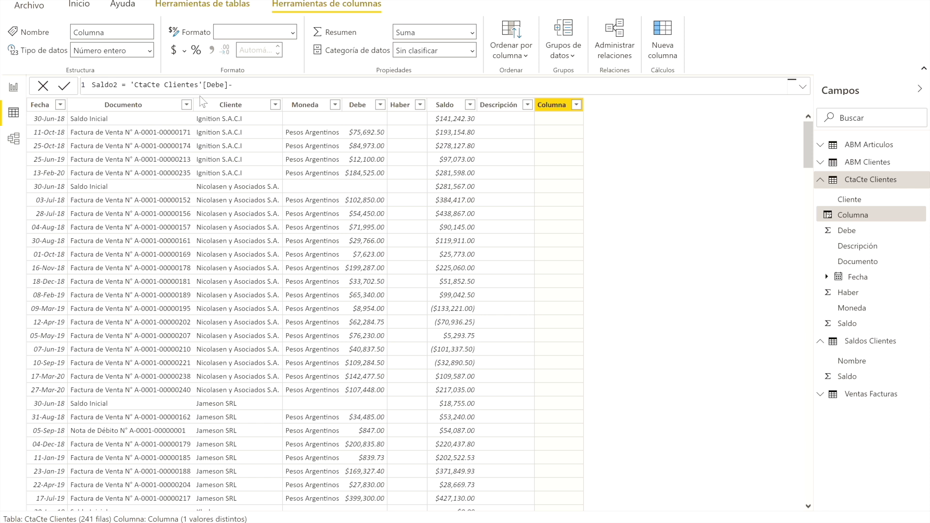
{"action": "type", "text": "hab"}
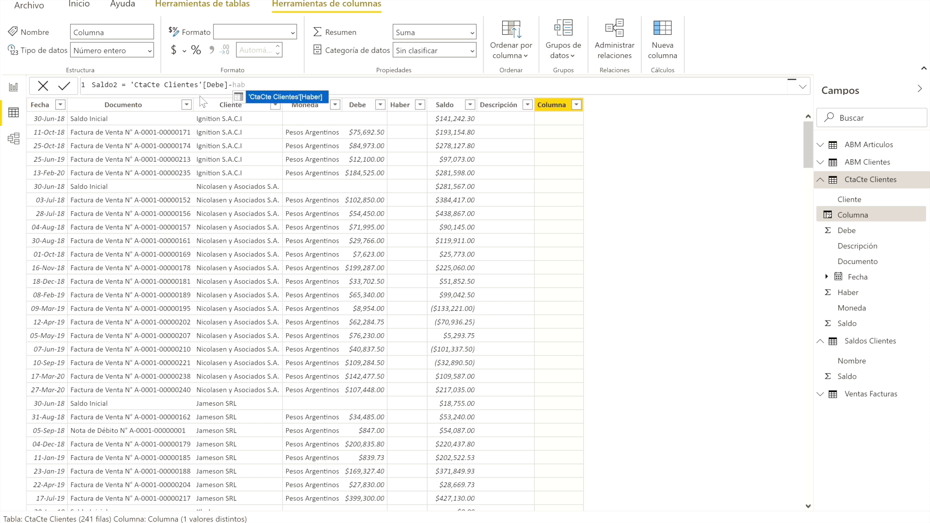
{"action": "left_click", "coordinate": [277, 97]}
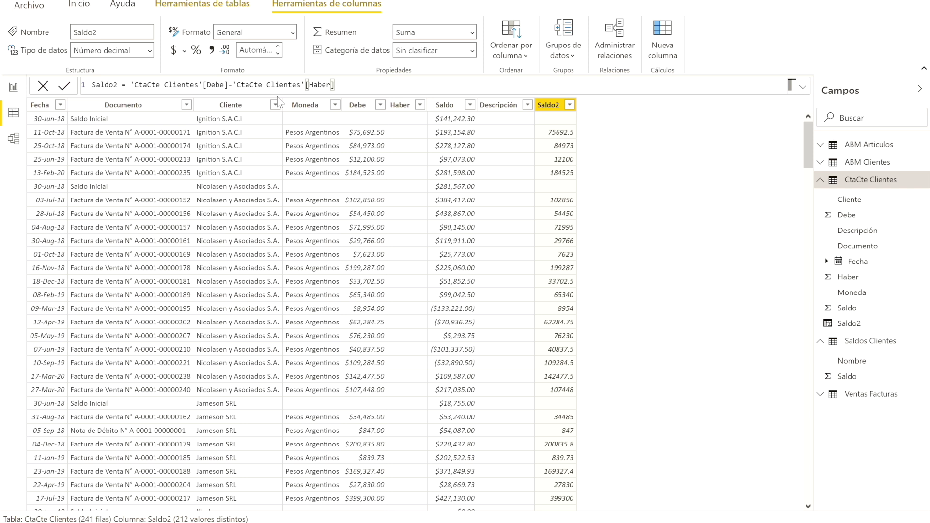
Format the Saldo2 column as currency with 2 decimal places
{"action": "left_click", "coordinate": [175, 51]}
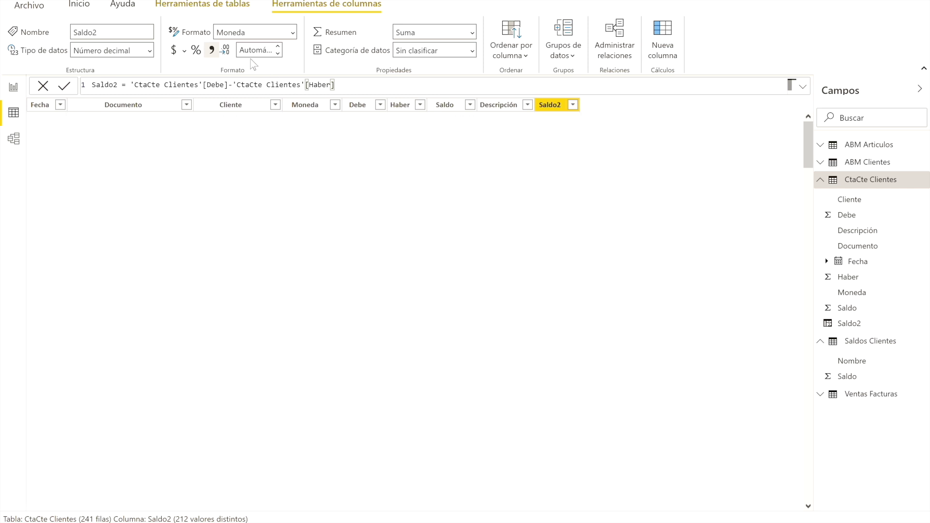
{"action": "left_click", "coordinate": [252, 52]}
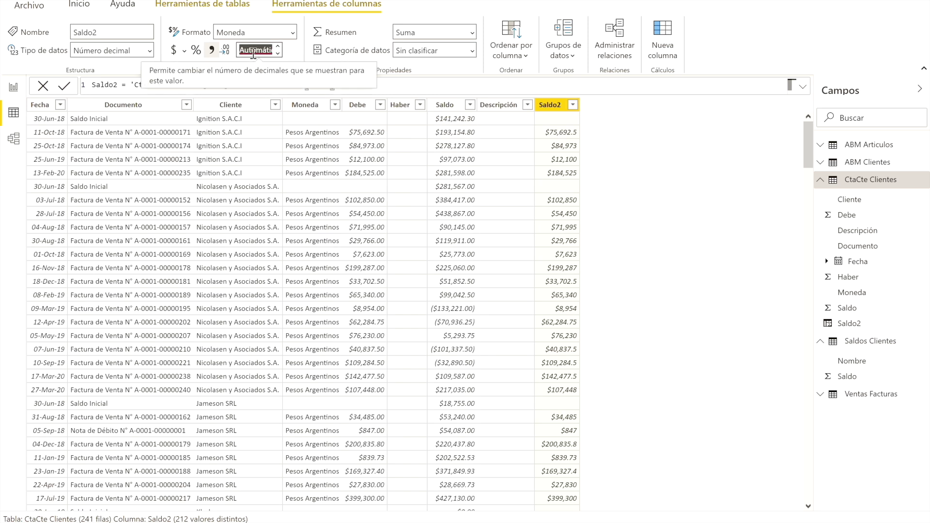
{"action": "type", "text": "2"}
{"action": "key", "text": "Return"}
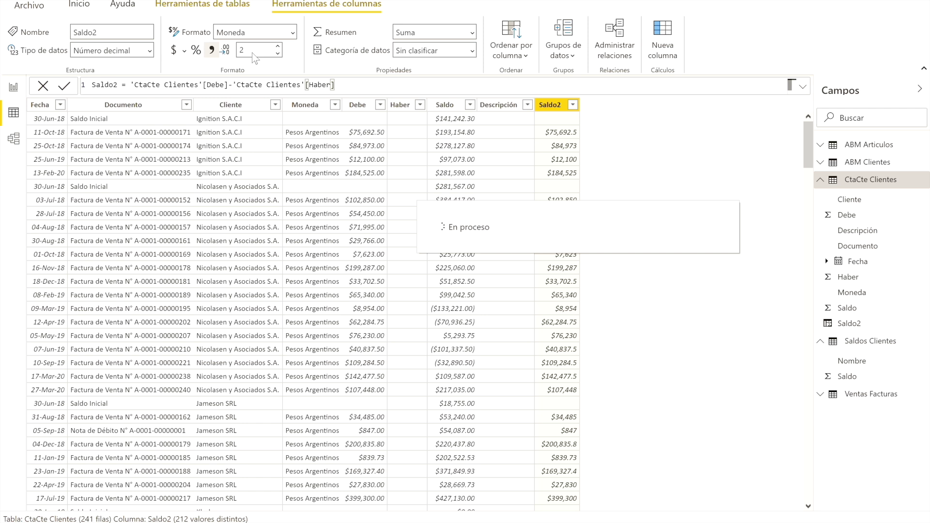
{"action": "left_click", "coordinate": [253, 52]}
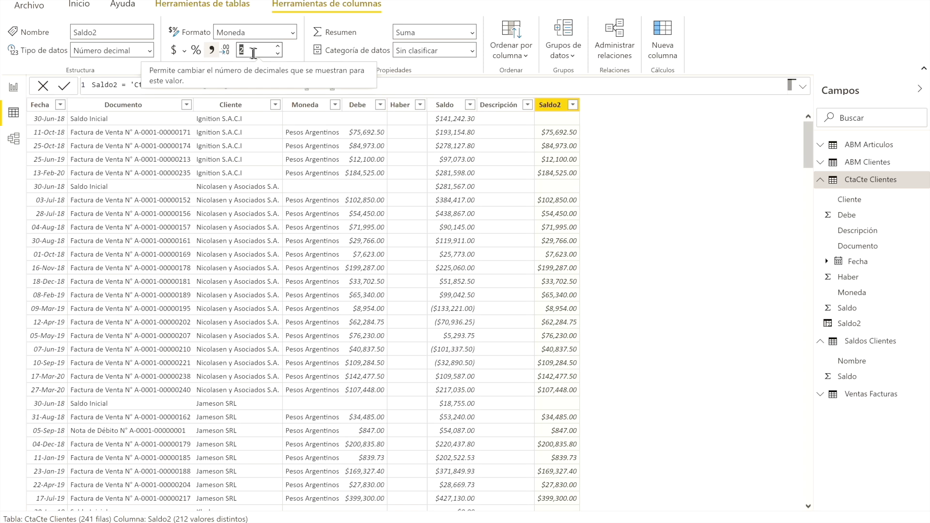
{"action": "left_click", "coordinate": [420, 106]}
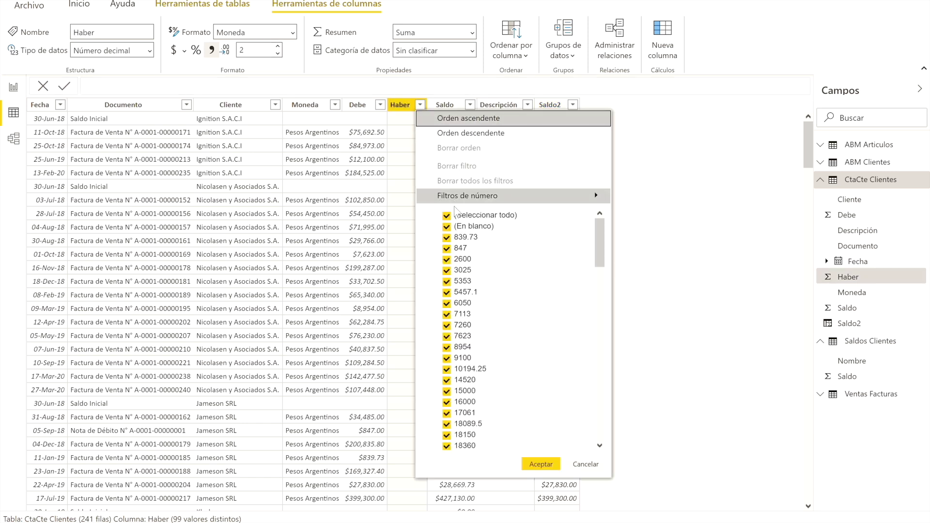
{"action": "left_click", "coordinate": [585, 464]}
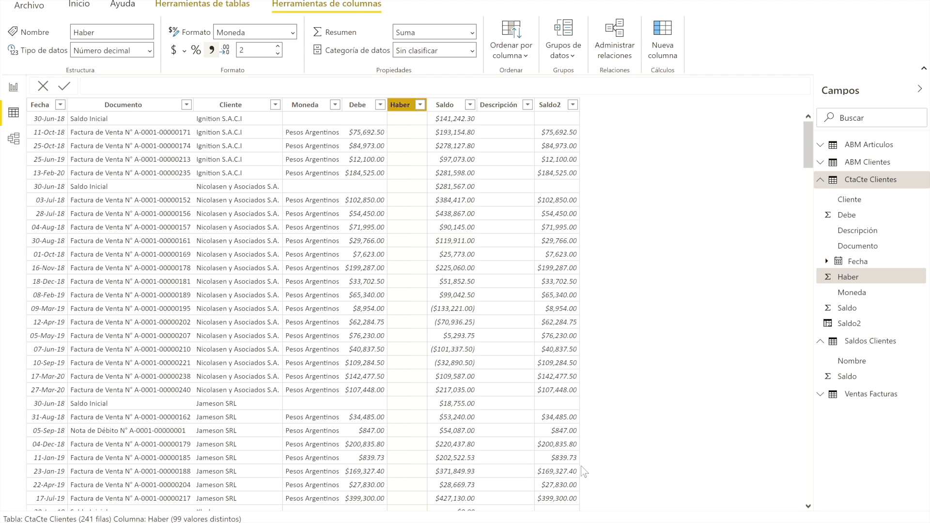
In the report view, collapse the CtaCte Clientes field list and load a new empty table named Medidas
{"action": "left_click", "coordinate": [14, 88]}
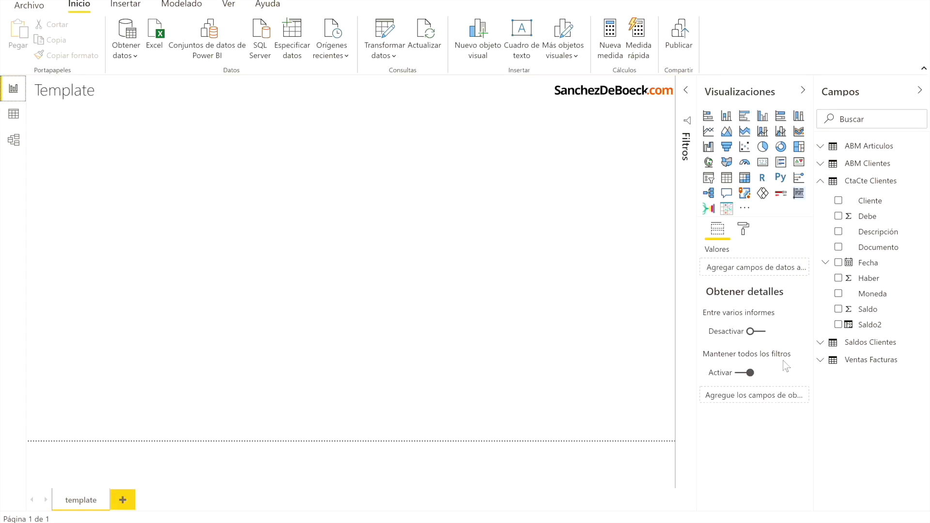
{"action": "left_click", "coordinate": [820, 181]}
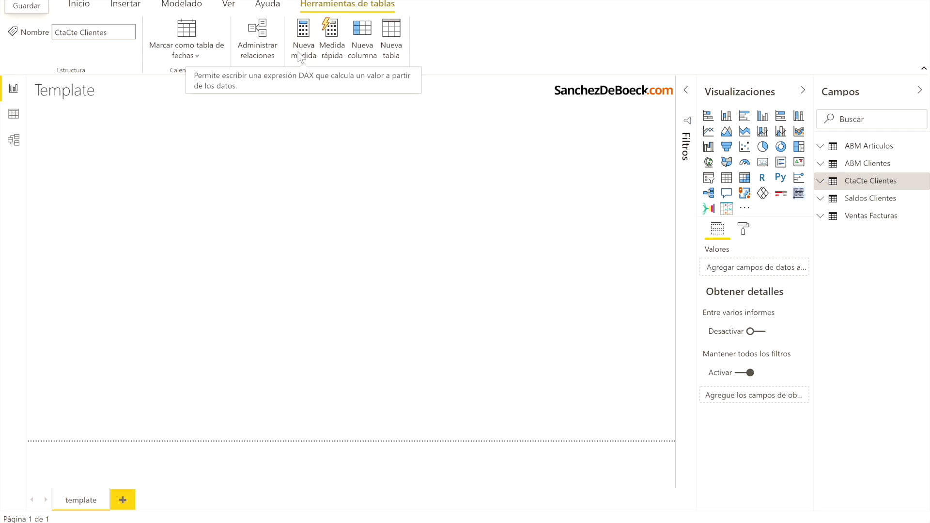
{"action": "left_click", "coordinate": [81, 5]}
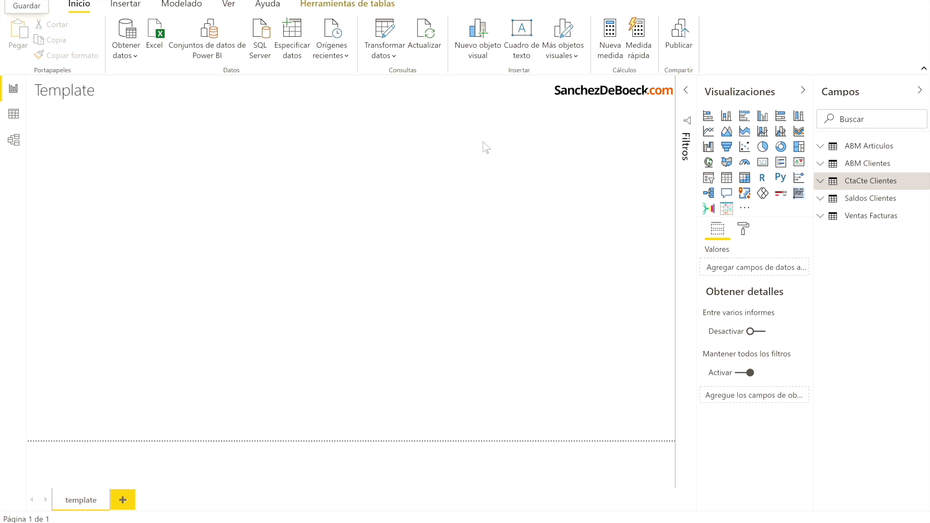
{"action": "left_click", "coordinate": [293, 33]}
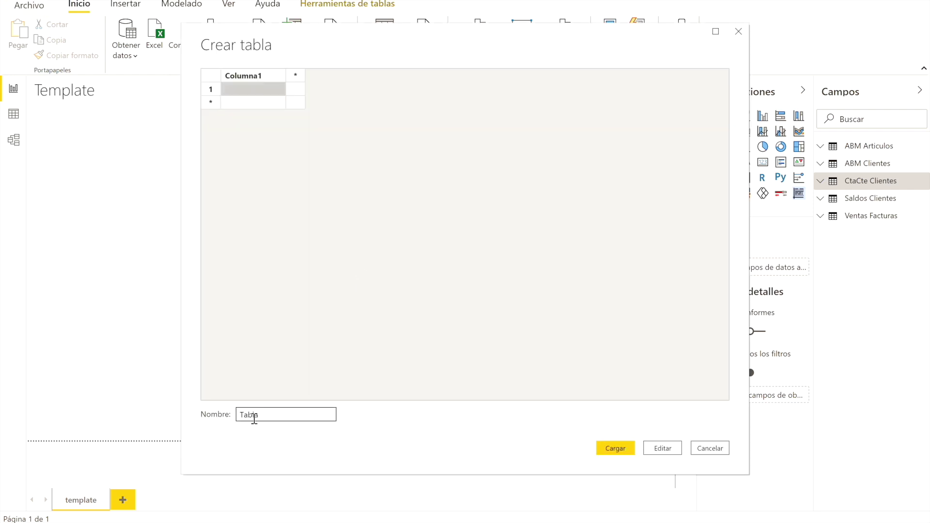
{"action": "double_click", "coordinate": [254, 417]}
{"action": "type", "text": "M"}
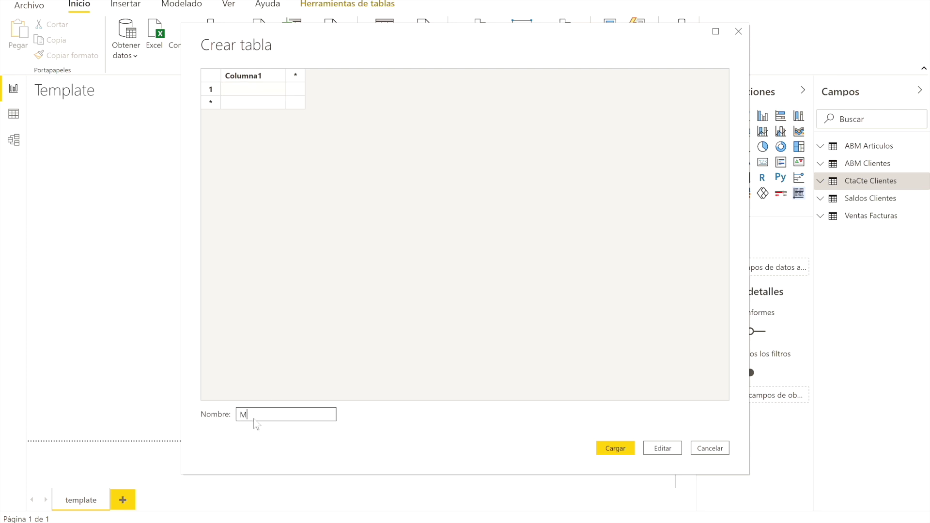
{"action": "type", "text": "edidas"}
{"action": "left_click", "coordinate": [615, 449]}
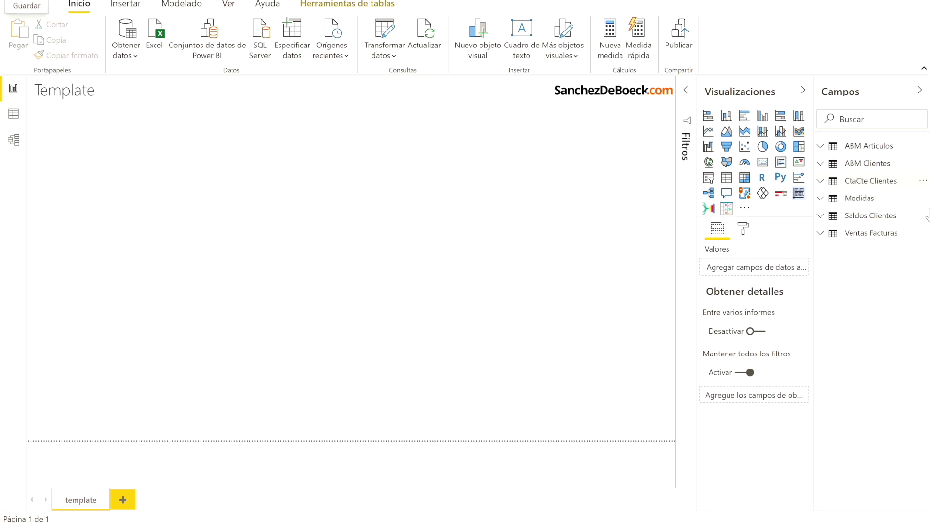
Open the Medidas table in the data view, collapsing the CtaCte Clientes field list
{"action": "left_click", "coordinate": [862, 199]}
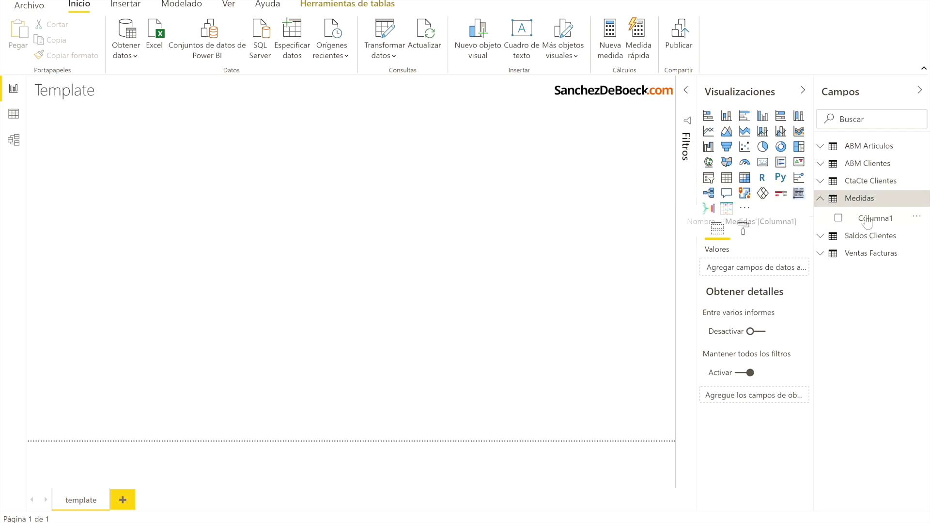
{"action": "left_click", "coordinate": [13, 112]}
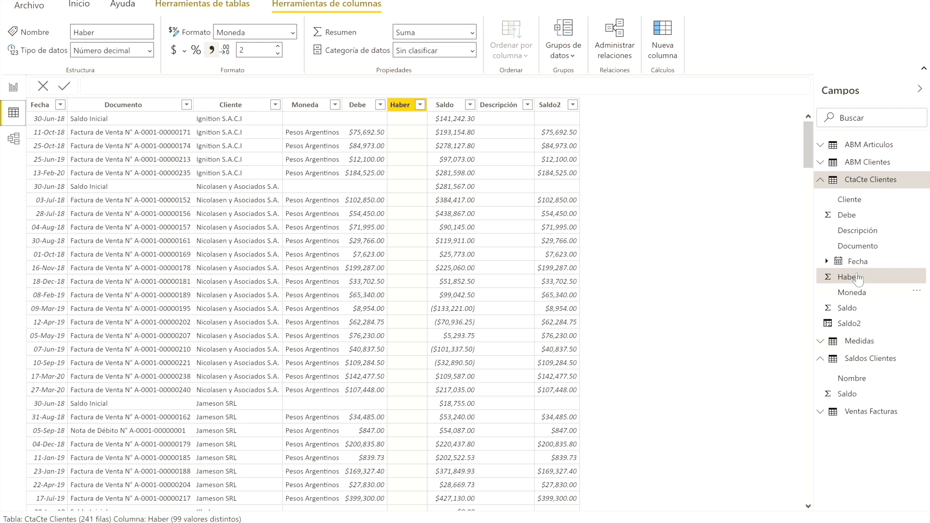
{"action": "left_click", "coordinate": [819, 181]}
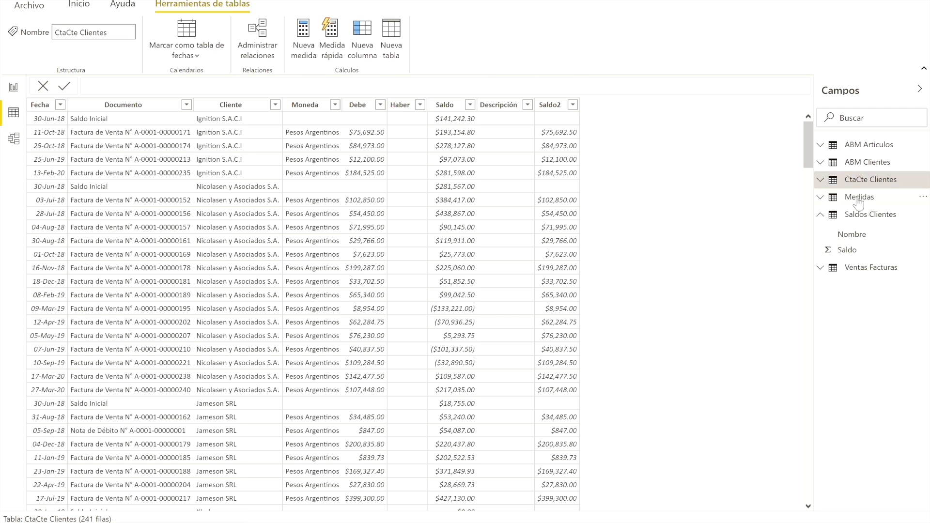
{"action": "left_click", "coordinate": [858, 199]}
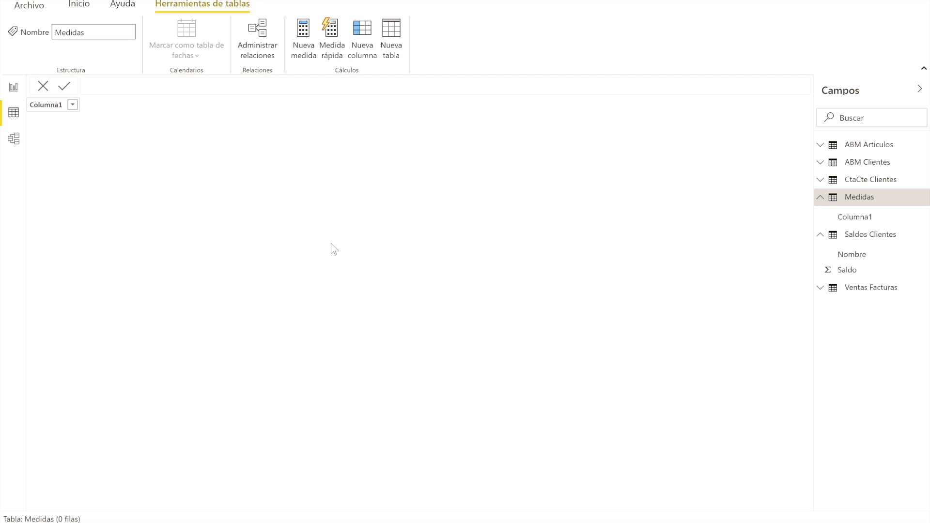
Start a new measure named Ventas in the Medidas table, using the SUM function
{"action": "left_click", "coordinate": [300, 33]}
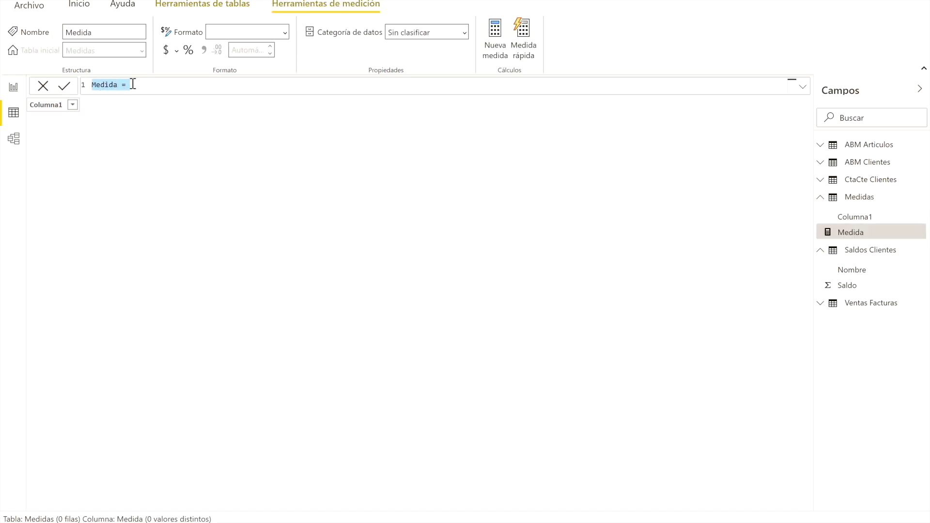
{"action": "type", "text": "Ventas "}
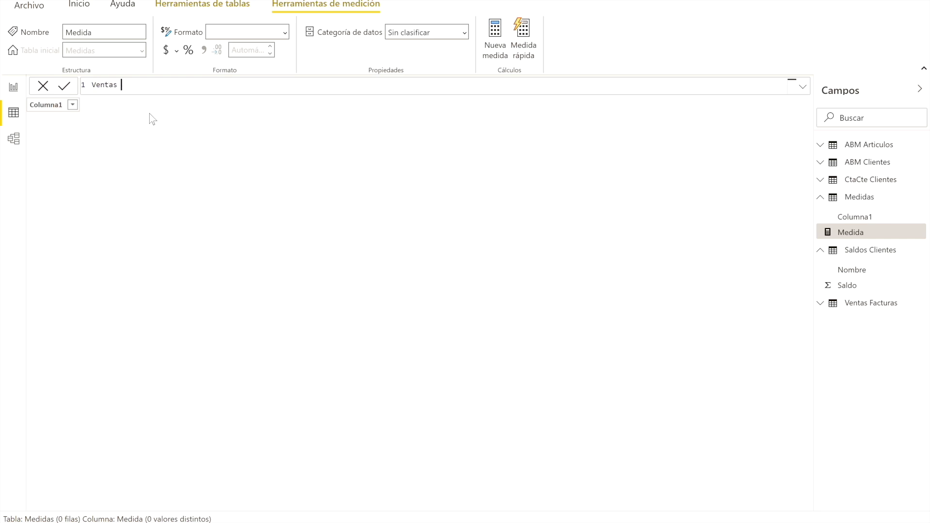
{"action": "type", "text": "="}
{"action": "type", "text": "su"}
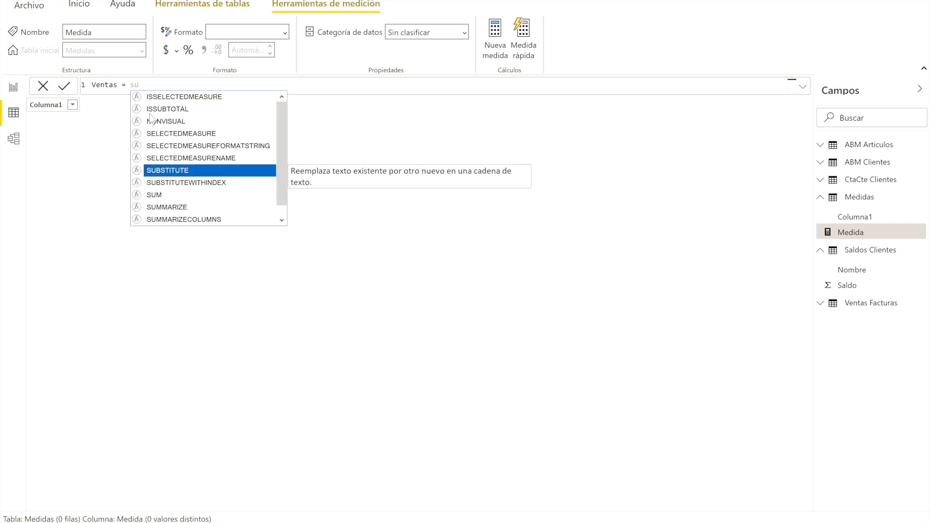
{"action": "type", "text": "m"}
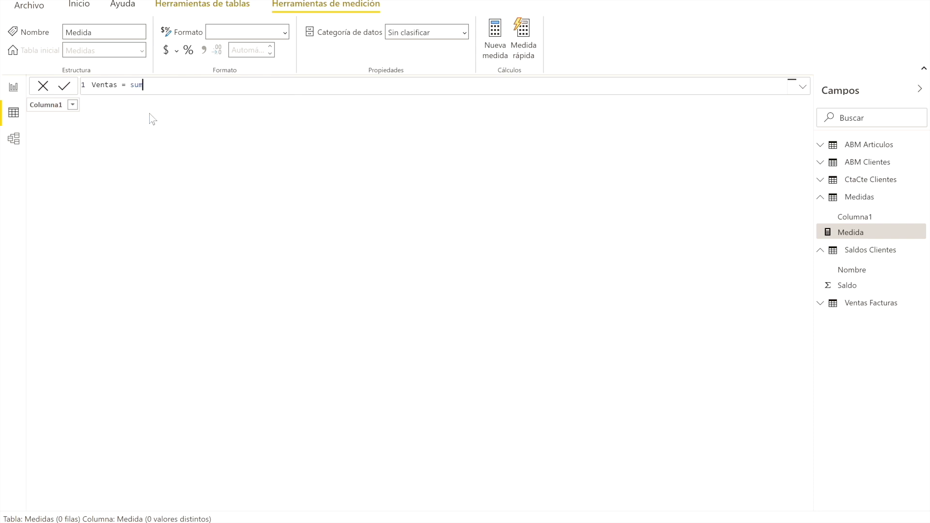
{"action": "key", "text": "BackSpace"}
{"action": "key", "text": "BackSpace"}
{"action": "key", "text": "BackSpace"}
{"action": "type", "text": "sum"}
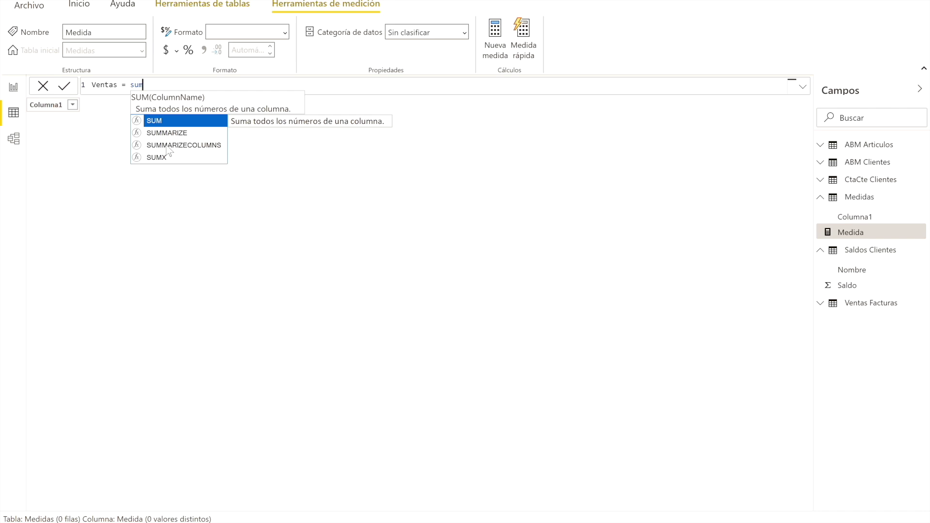
{"action": "left_click", "coordinate": [167, 121]}
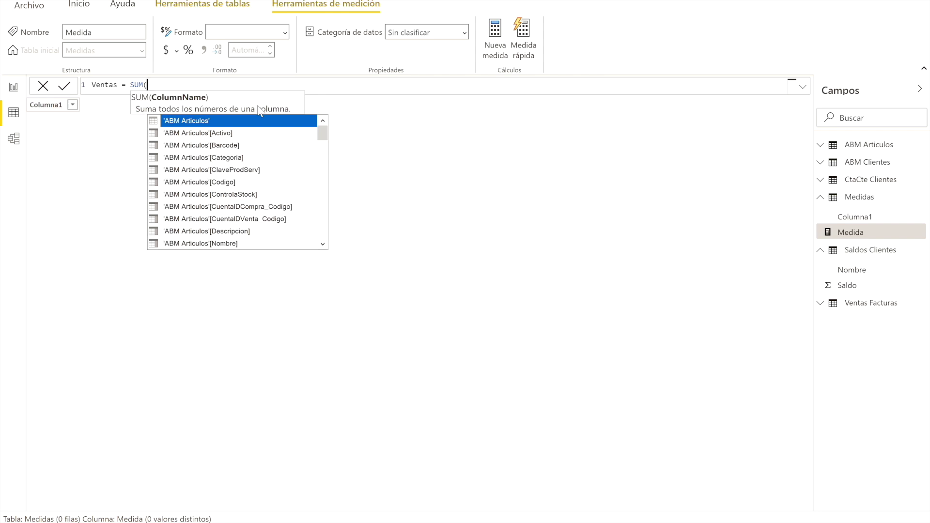
Complete the Ventas measure by summing 'Ventas Facturas'[Importe Mon. Ppal.] and commit the formula
{"action": "type", "text": "vet"}
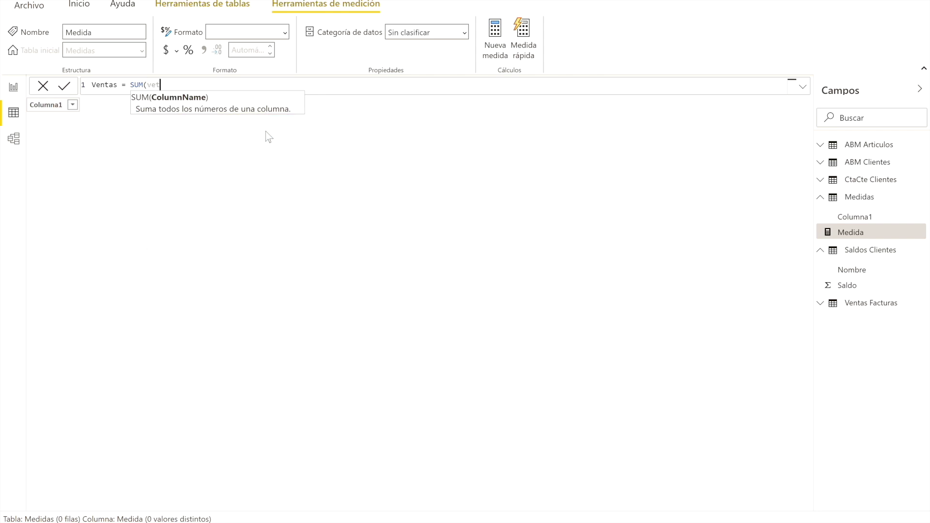
{"action": "key", "text": "BackSpace"}
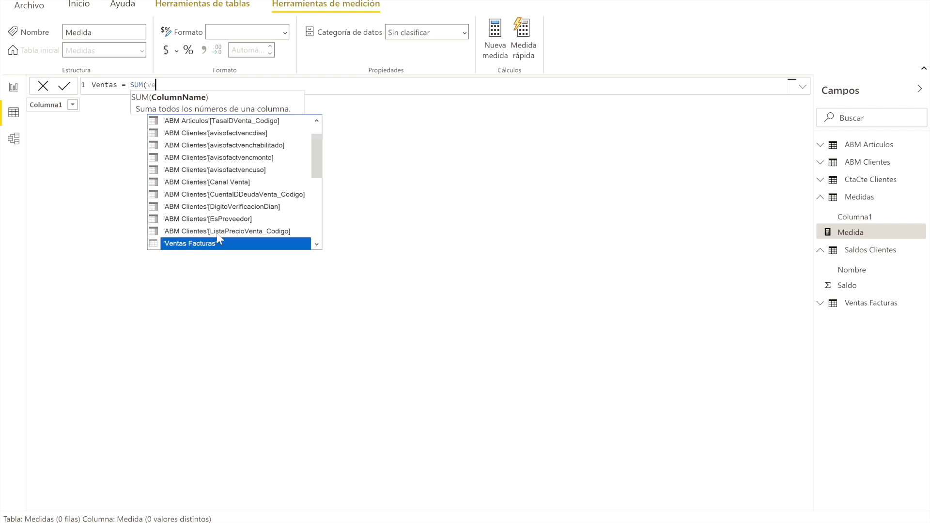
{"action": "left_click", "coordinate": [316, 244]}
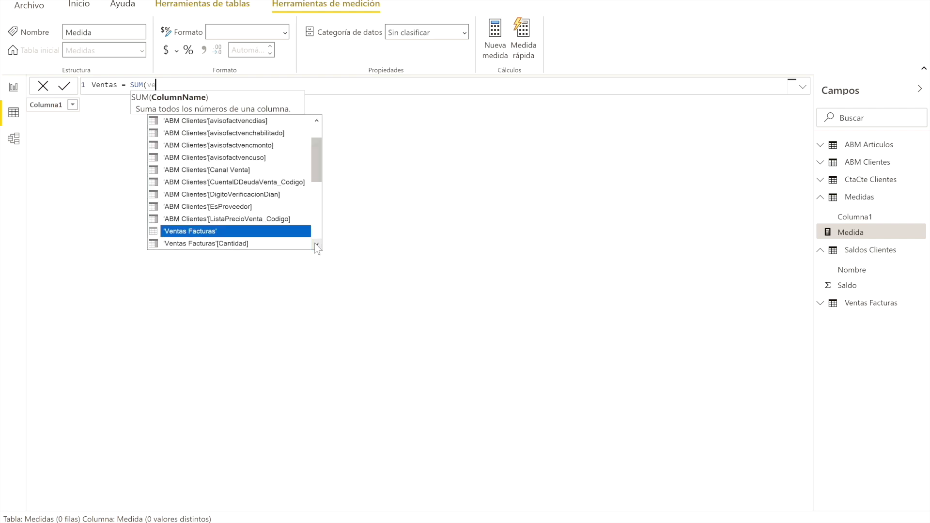
{"action": "left_click", "coordinate": [316, 244]}
{"action": "left_click", "coordinate": [316, 244]}
{"action": "left_click", "coordinate": [316, 243]}
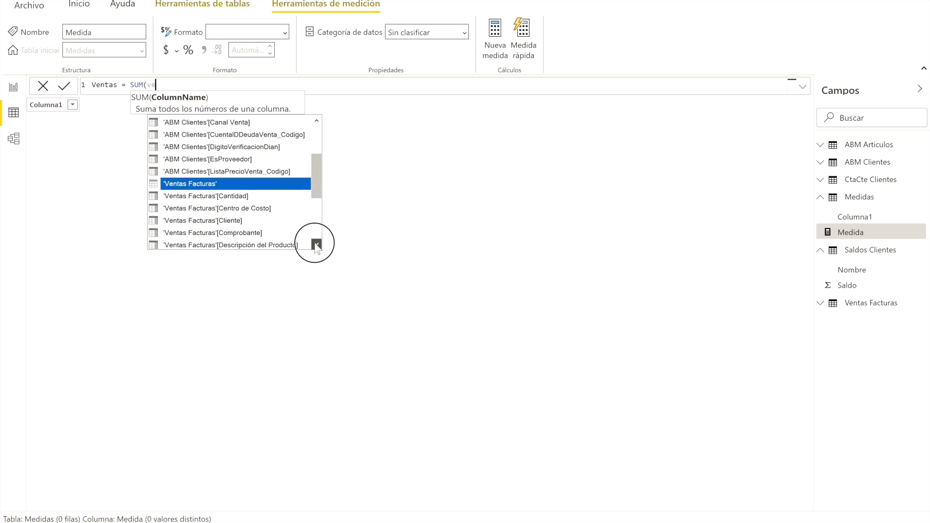
{"action": "left_click", "coordinate": [317, 243]}
{"action": "left_click", "coordinate": [316, 243]}
{"action": "left_click", "coordinate": [316, 244]}
{"action": "left_click", "coordinate": [316, 244]}
{"action": "left_click", "coordinate": [317, 244]}
{"action": "left_click", "coordinate": [317, 243]}
{"action": "left_click", "coordinate": [316, 244]}
{"action": "left_click", "coordinate": [316, 244]}
{"action": "left_click", "coordinate": [316, 243]}
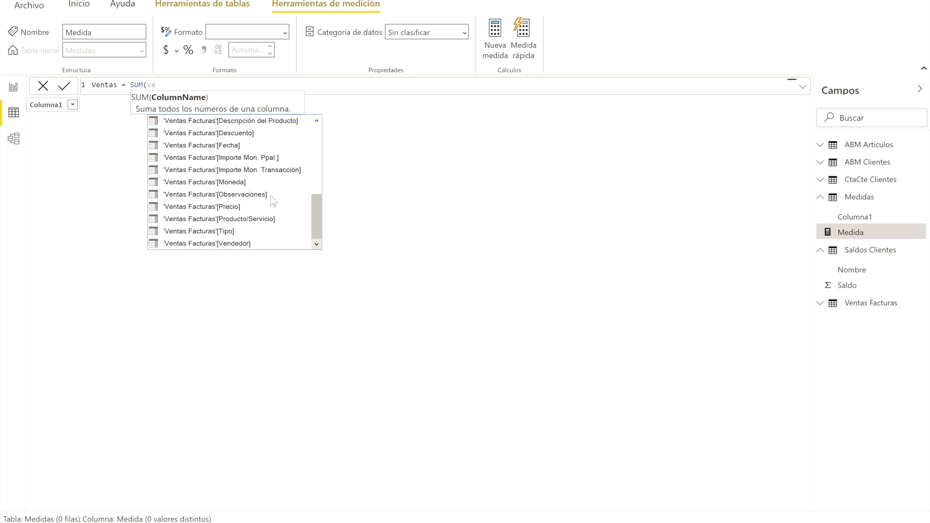
{"action": "left_click", "coordinate": [260, 157]}
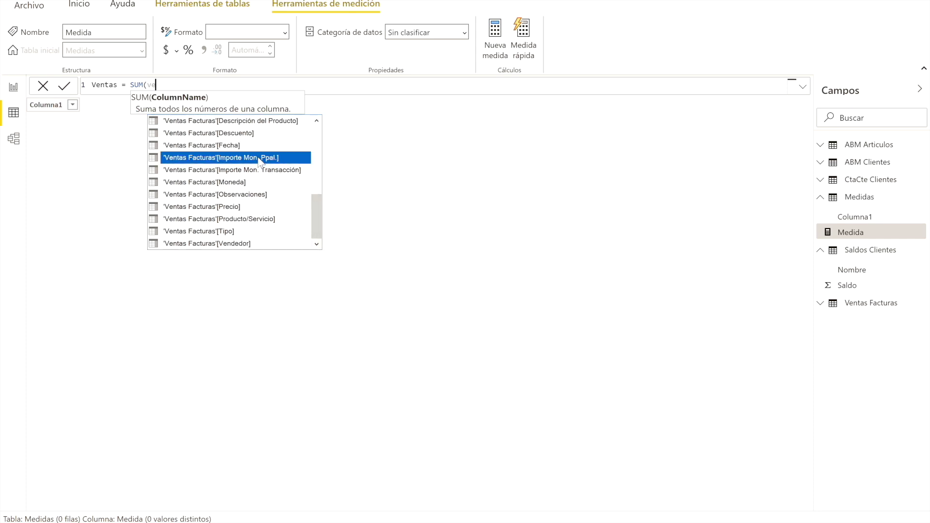
{"action": "double_click", "coordinate": [260, 158]}
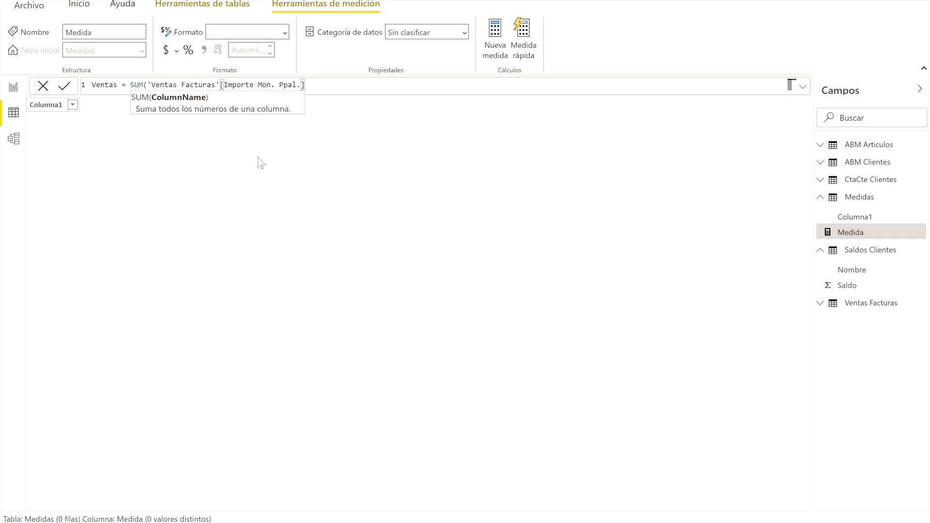
{"action": "key", "text": "Return"}
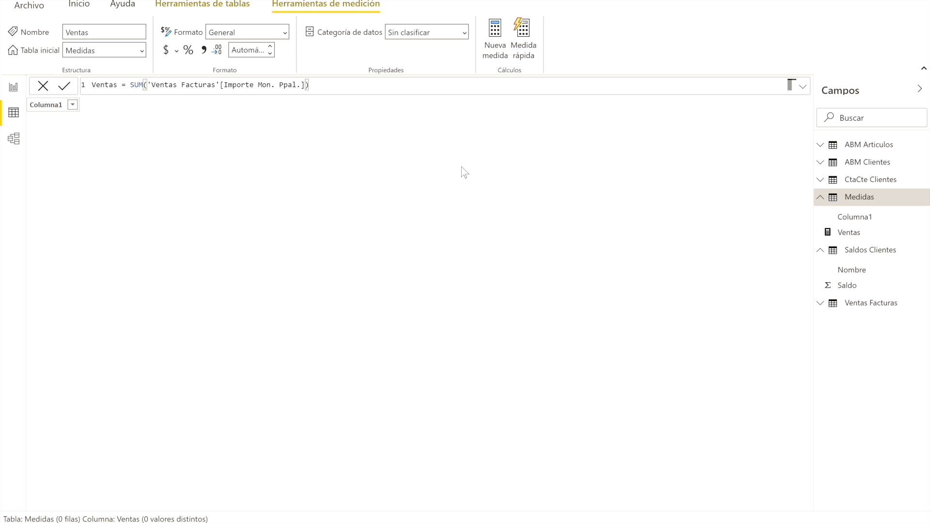
Add a measure named Unidades to the Medidas table that sums 'Ventas Facturas'[Cantidad]
{"action": "left_click", "coordinate": [495, 32]}
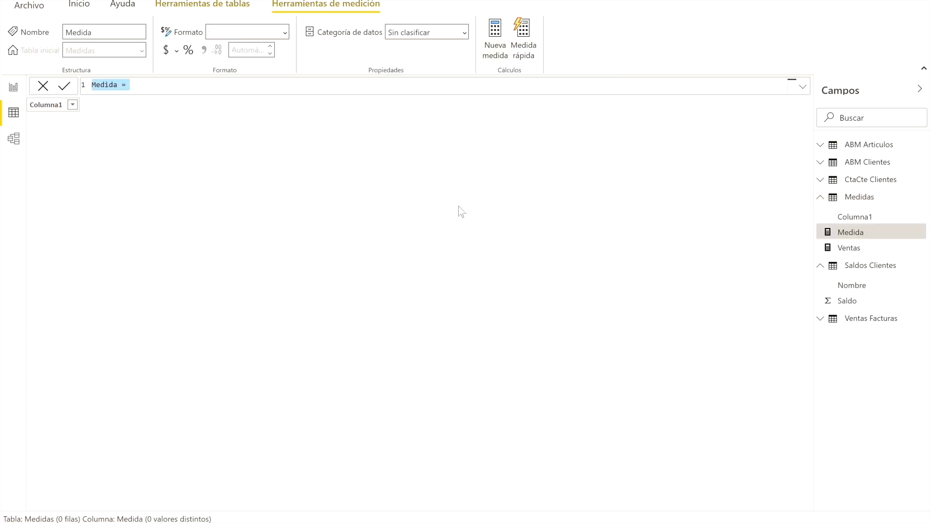
{"action": "type", "text": "Unidades = "}
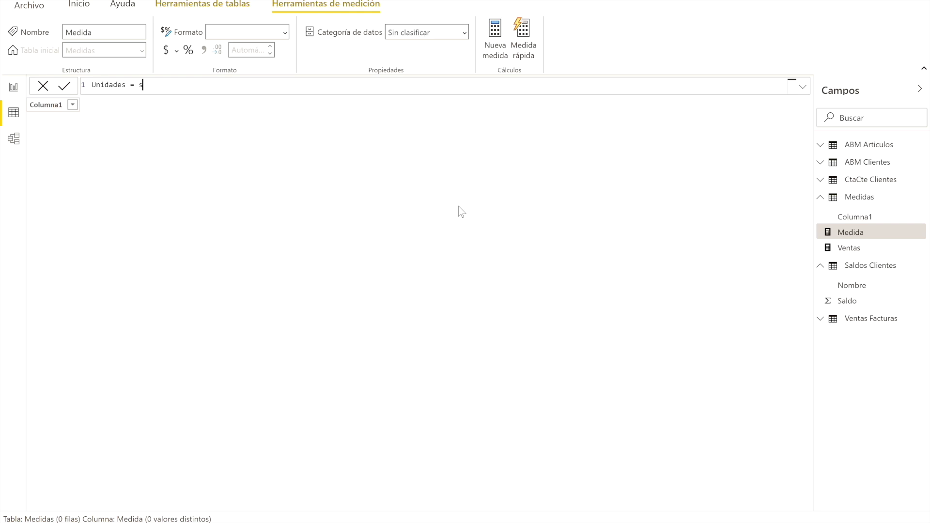
{"action": "type", "text": "sum"}
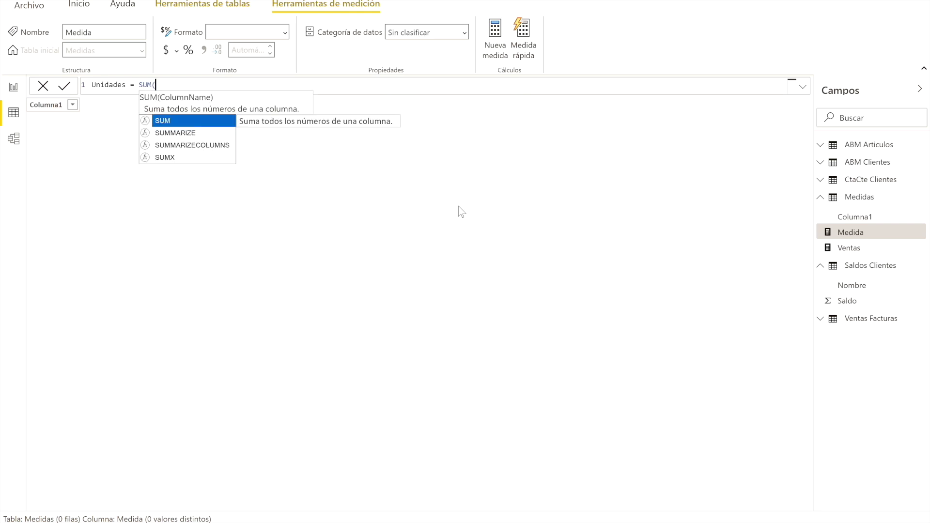
{"action": "key", "text": "Tab"}
{"action": "type", "text": "cant"}
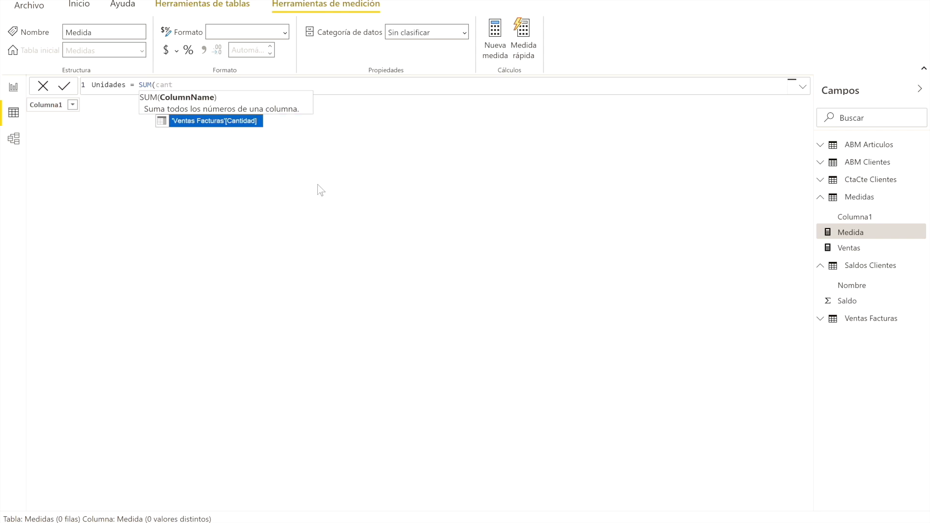
{"action": "left_click", "coordinate": [244, 121]}
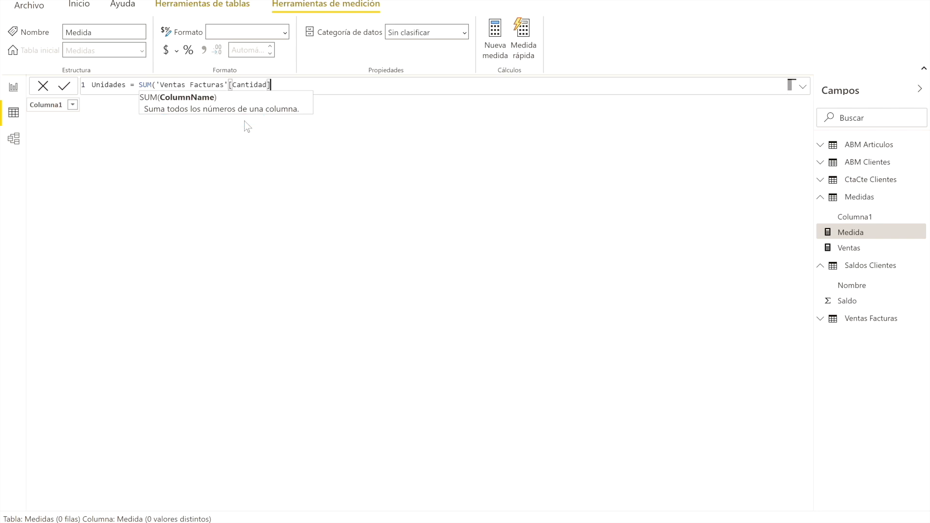
{"action": "key", "text": "Return"}
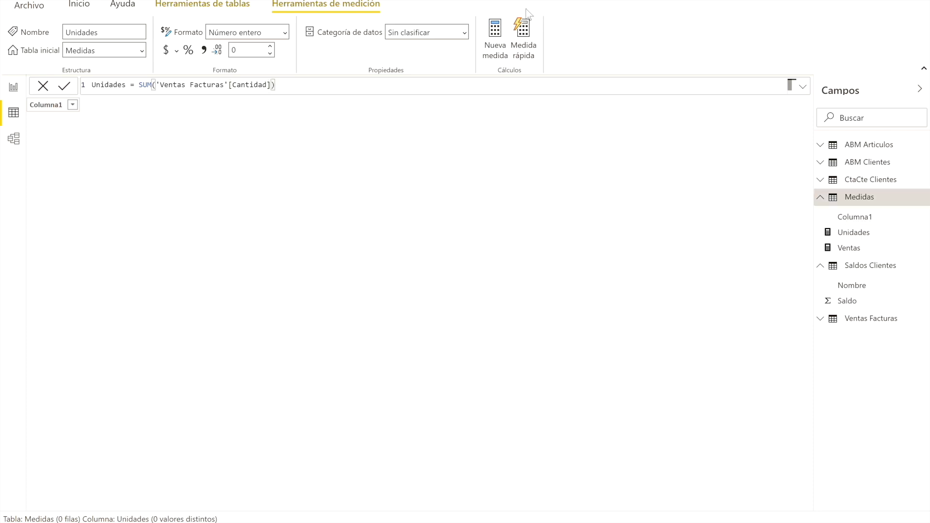
Add a measure named Saldo to the Medidas table that sums 'CtaCte Clientes'[Saldo2]
{"action": "left_click", "coordinate": [495, 30]}
{"action": "type", "text": "Sa"}
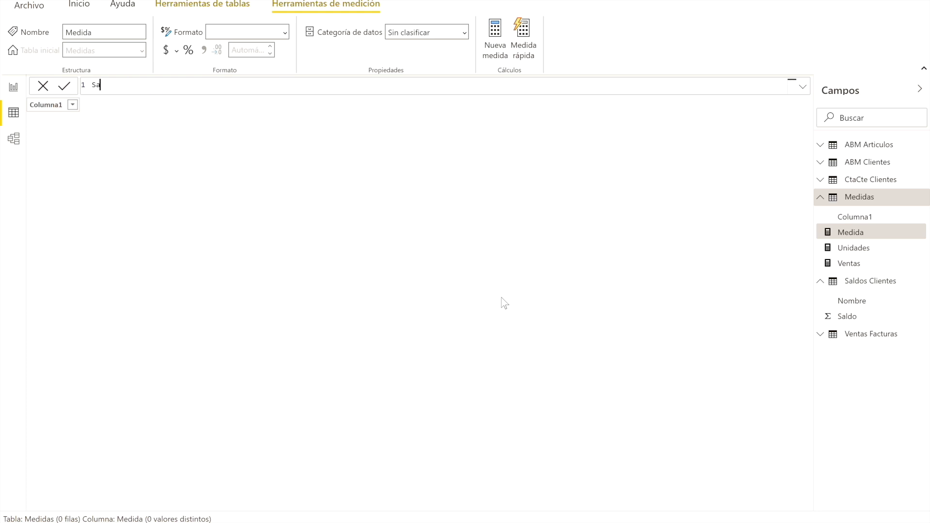
{"action": "type", "text": "ldo $"}
{"action": "key", "text": "BackSpace"}
{"action": "key", "text": "BackSpace"}
{"action": "type", "text": "= sum"}
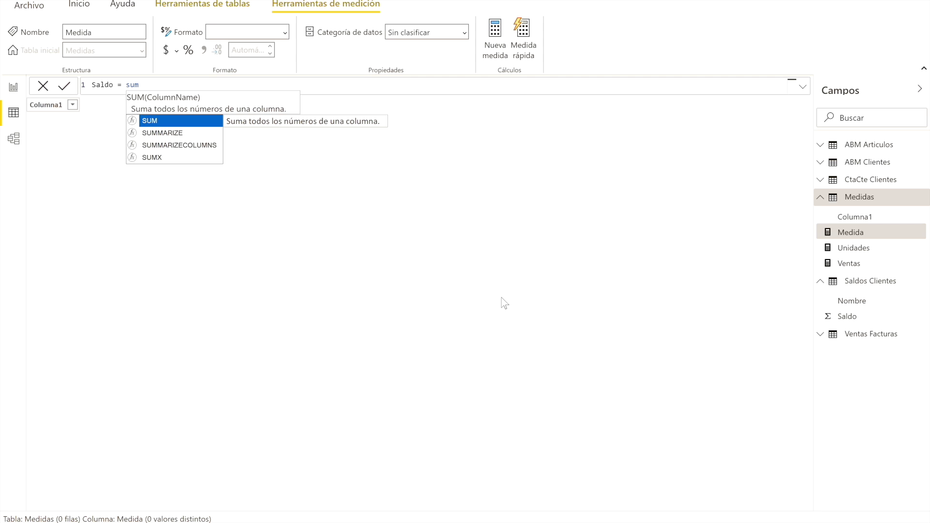
{"action": "type", "text": "("}
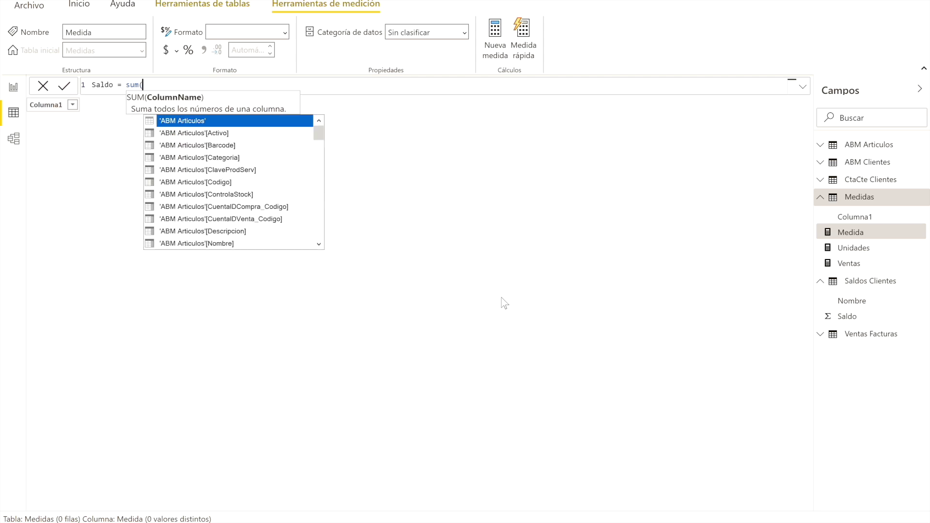
{"action": "type", "text": "sald"}
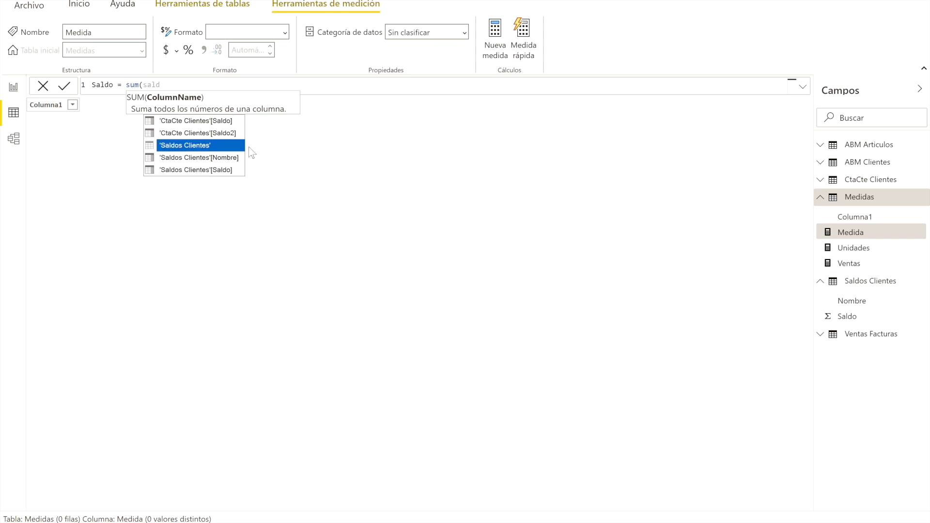
{"action": "left_click", "coordinate": [229, 133]}
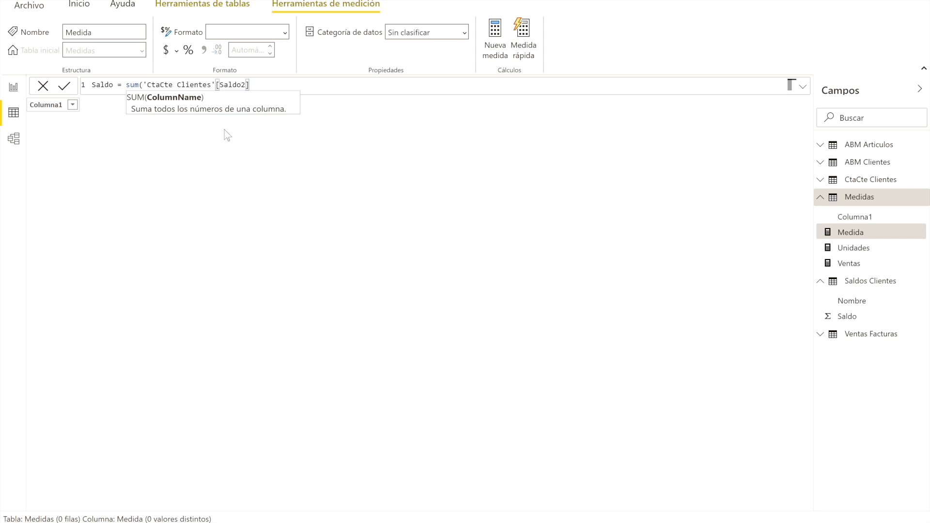
{"action": "key", "text": "Return"}
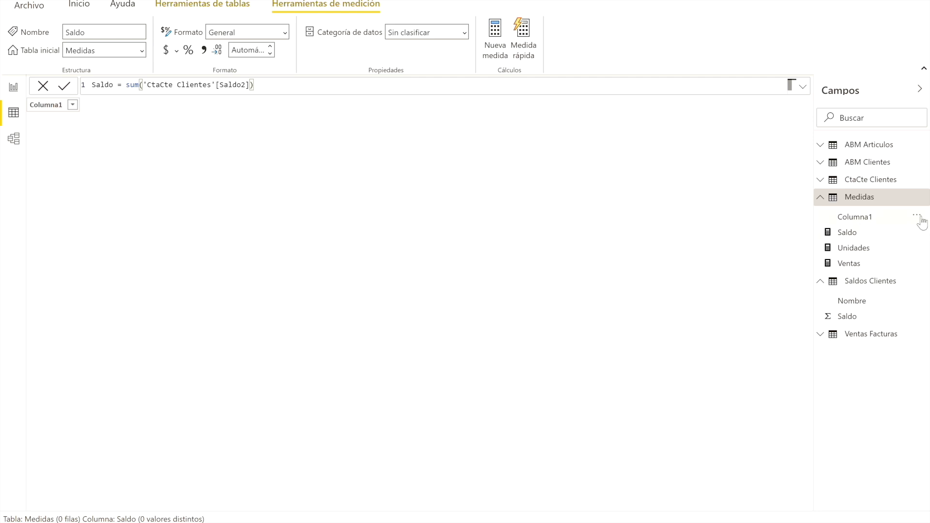
Delete the empty Columna1 column from the Medidas table and confirm its removal
{"action": "left_click", "coordinate": [917, 217]}
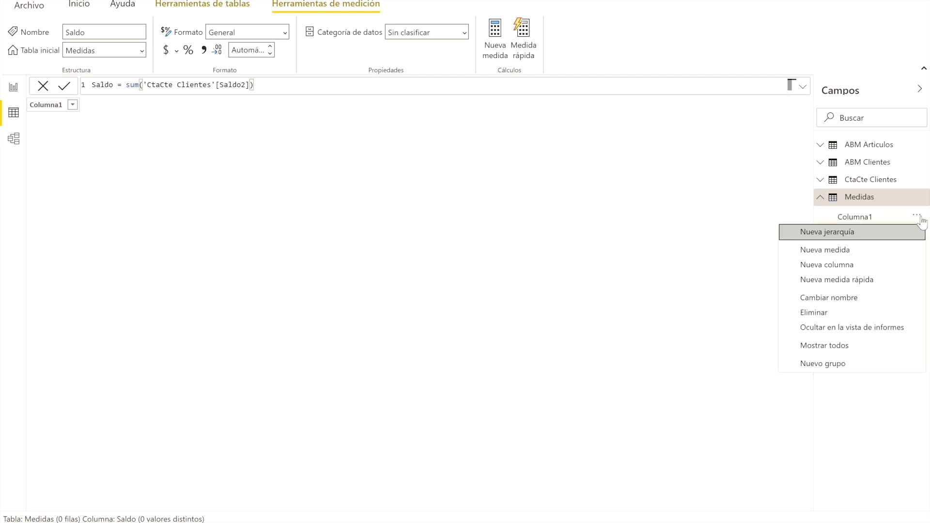
{"action": "left_click", "coordinate": [856, 318]}
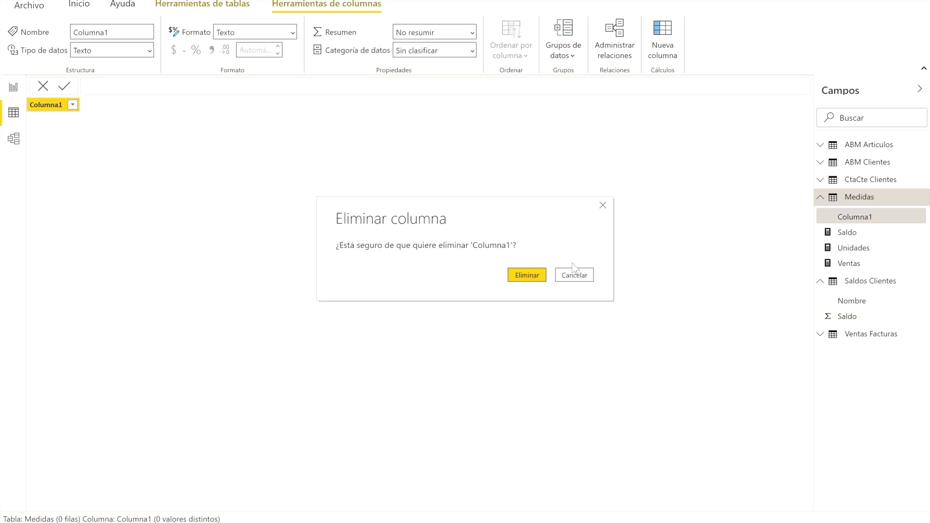
{"action": "left_click", "coordinate": [531, 277]}
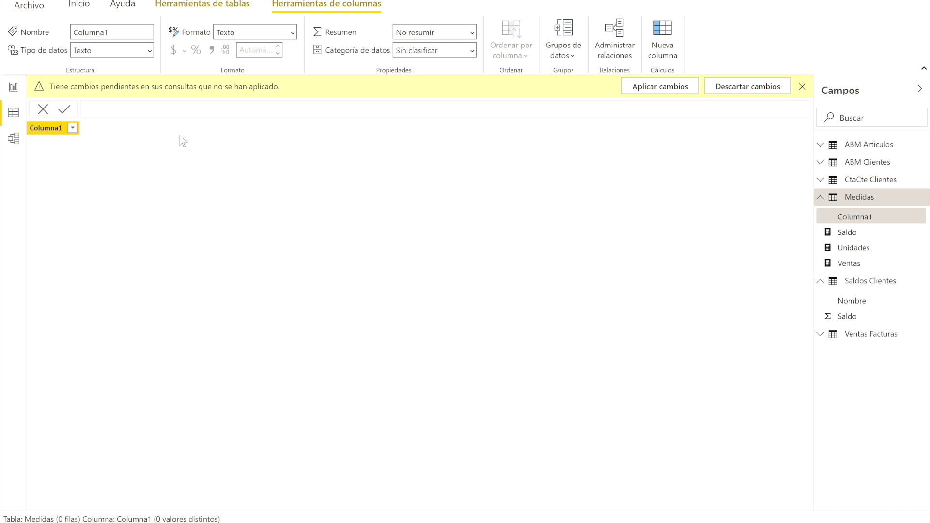
Return to the report view and save the file, and show the overview of open desktop spaces
{"action": "left_click", "coordinate": [10, 90]}
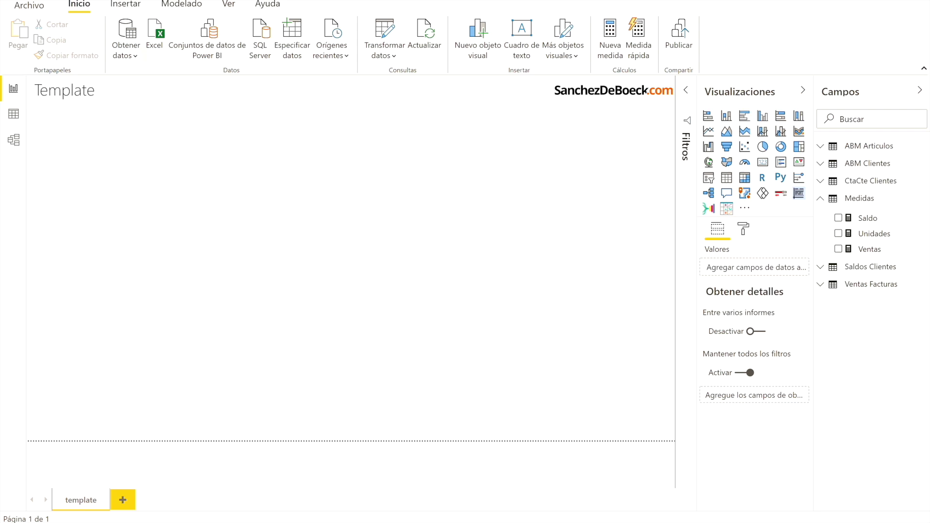
{"action": "key", "text": "ctrl+s"}
{"action": "key", "text": "ctrl+Up"}
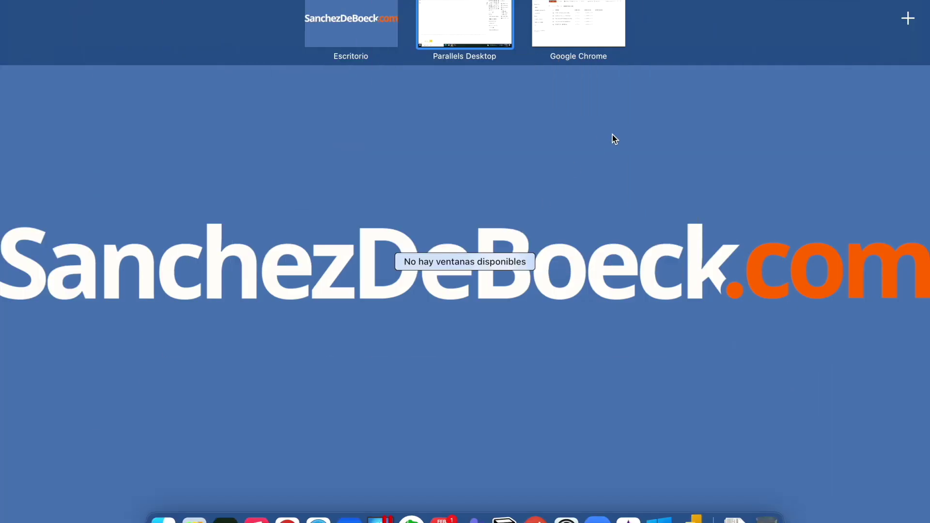